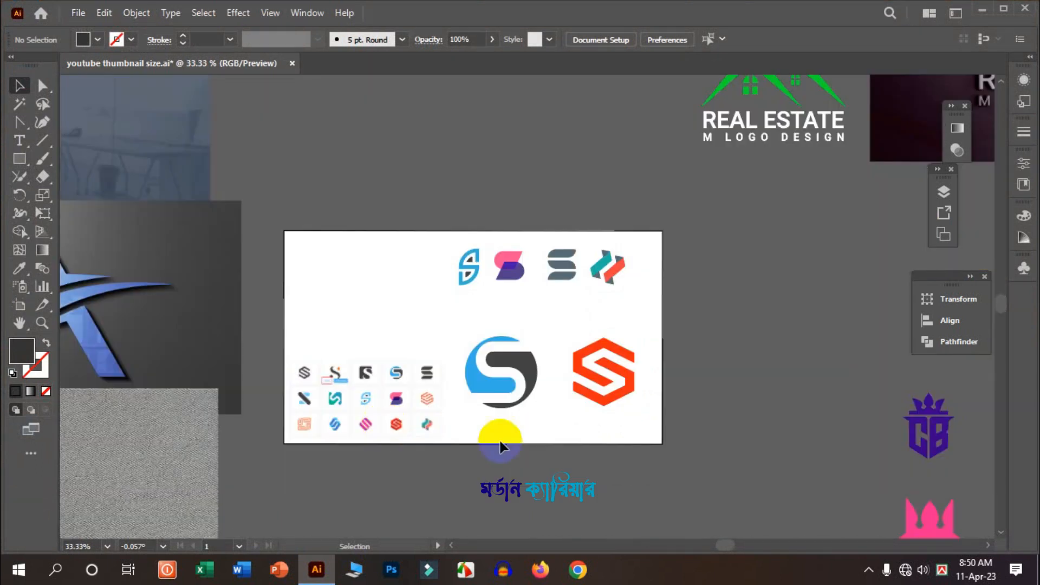
- Move the two large S logos up into the top row beside the other logos
drag(667, 426, 479, 327)
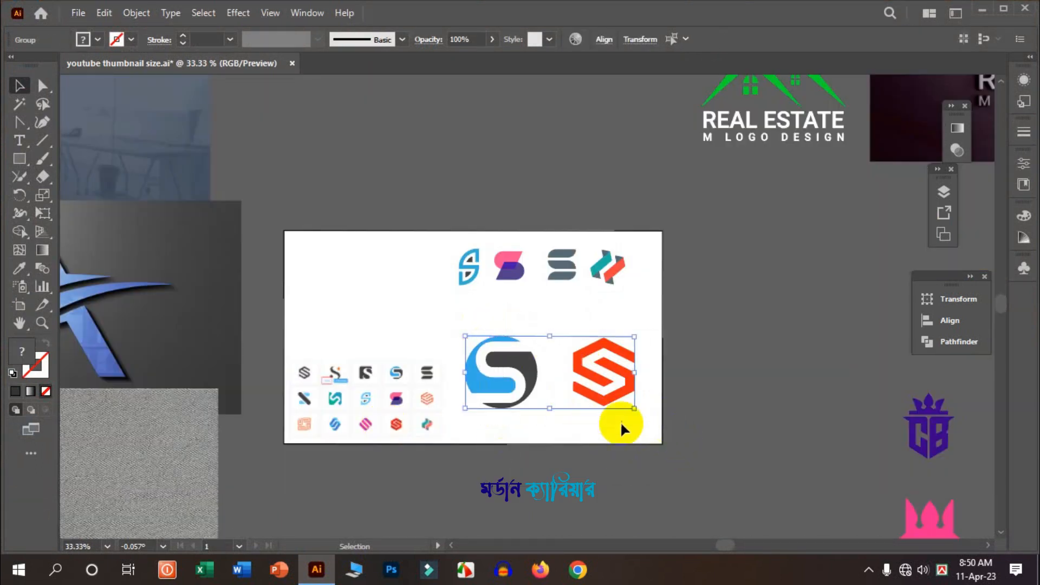
drag(633, 410, 426, 269)
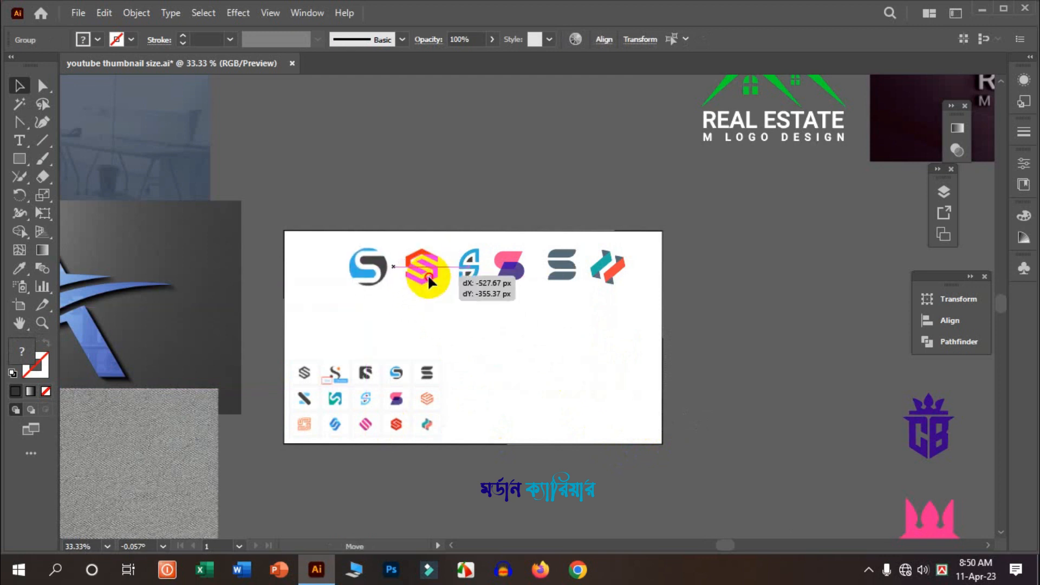
- Draw a vertical straight line on the empty artboard area with the Line Segment tool, using stroke only and no fill
click(558, 345)
scroll(557, 347, up, 3)
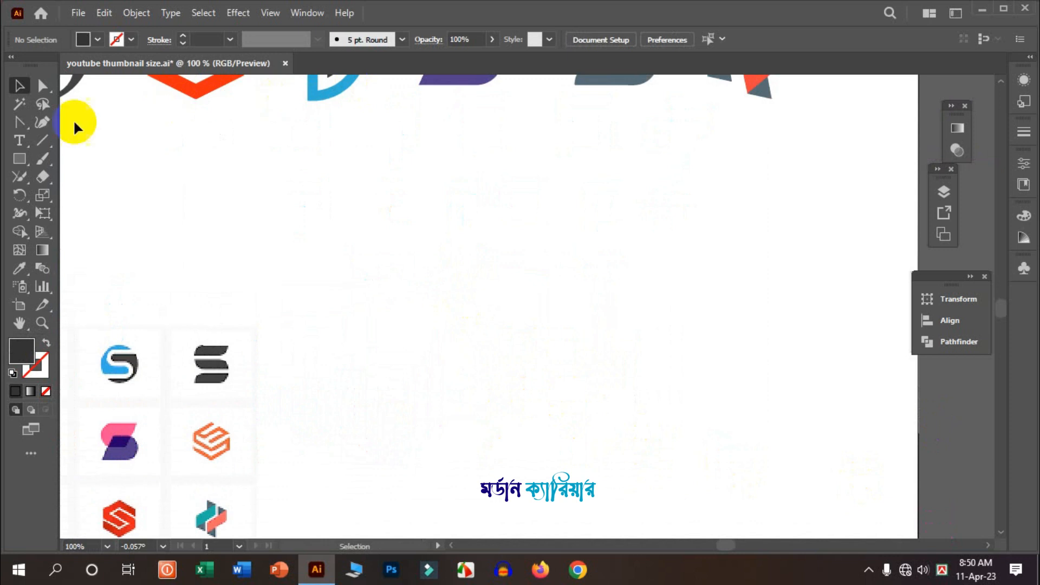
click(45, 140)
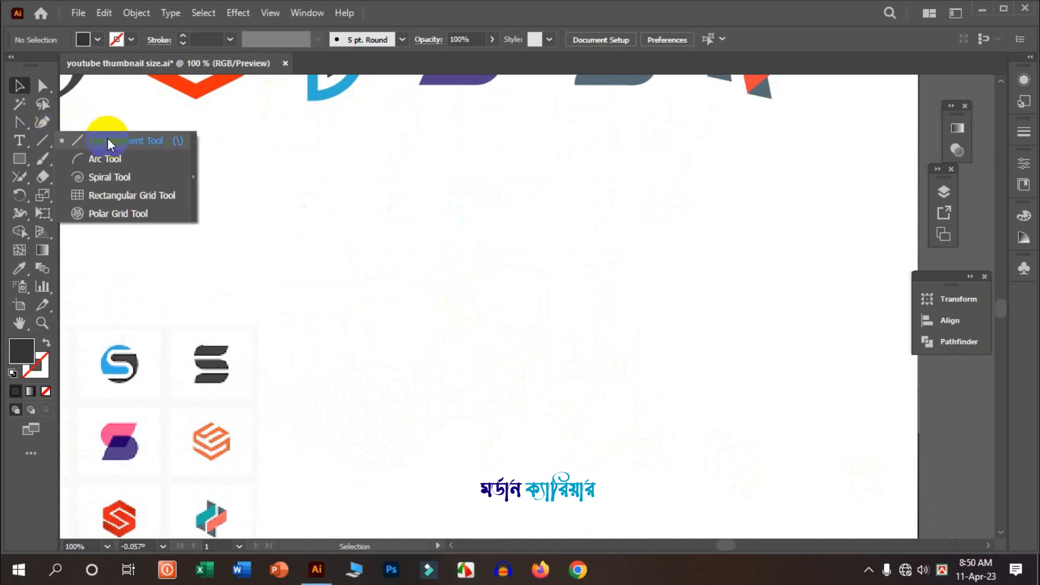
click(137, 140)
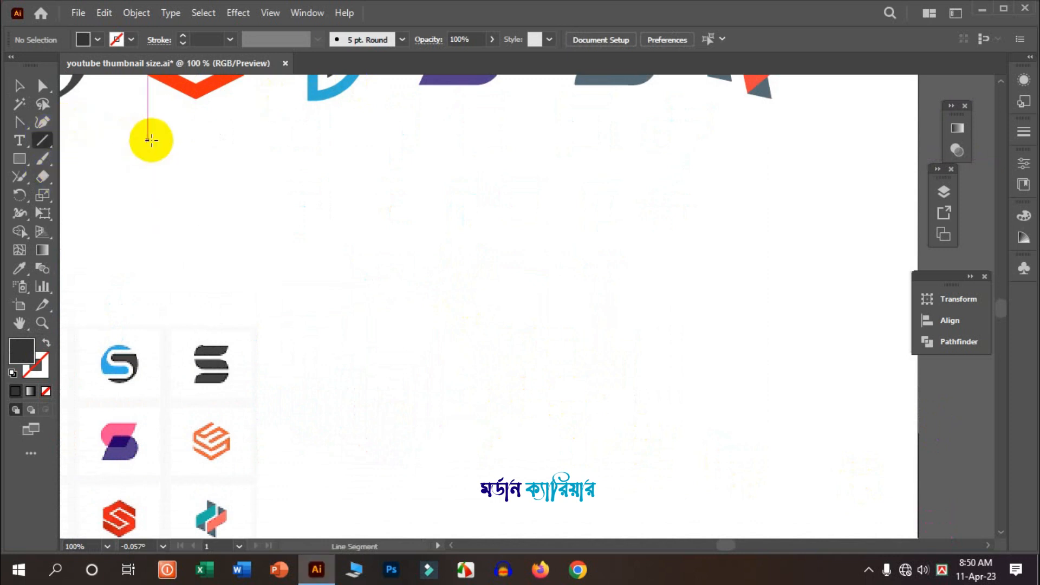
click(46, 346)
click(42, 363)
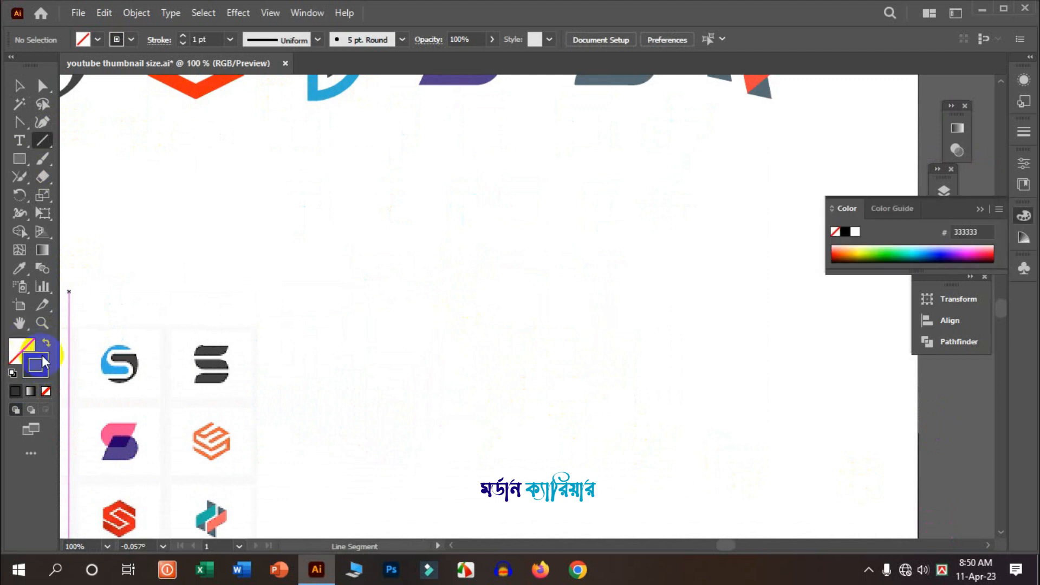
scroll(196, 343, down, 1)
click(979, 210)
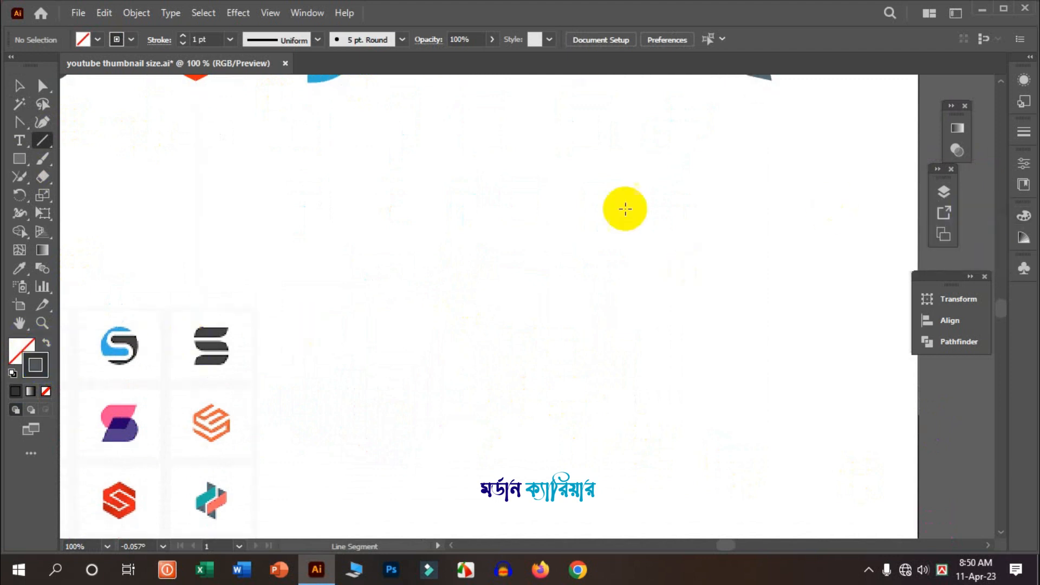
drag(457, 198, 441, 465)
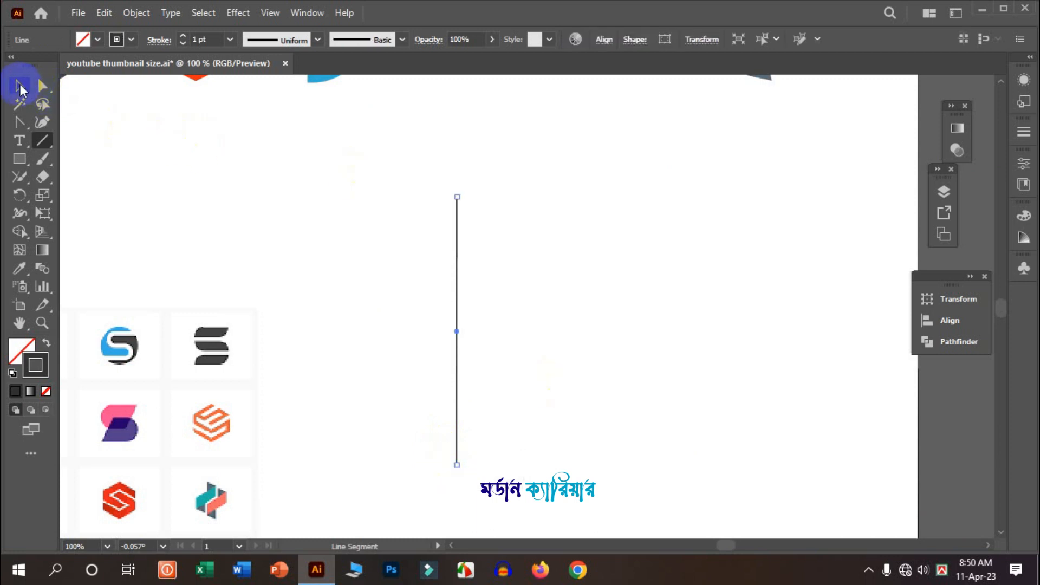
- Duplicate the vertical line sideways repeatedly to make a row of nine evenly spaced parallel lines
click(19, 86)
click(458, 274)
mouse_move(458, 287)
mouse_down()
mouse_move(428, 288)
mouse_move(456, 287)
mouse_up()
shift+click(458, 288)
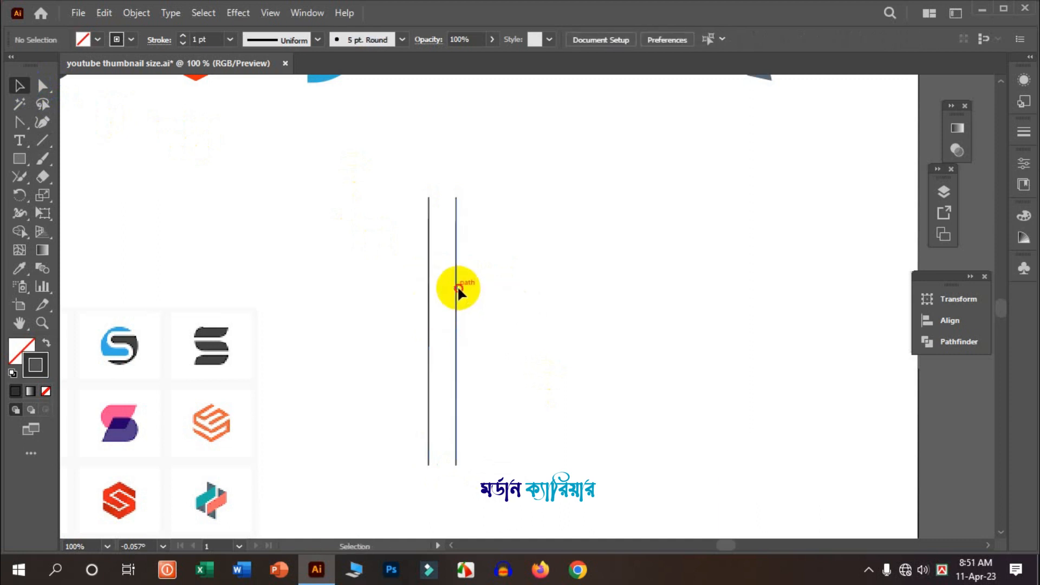
click(458, 288)
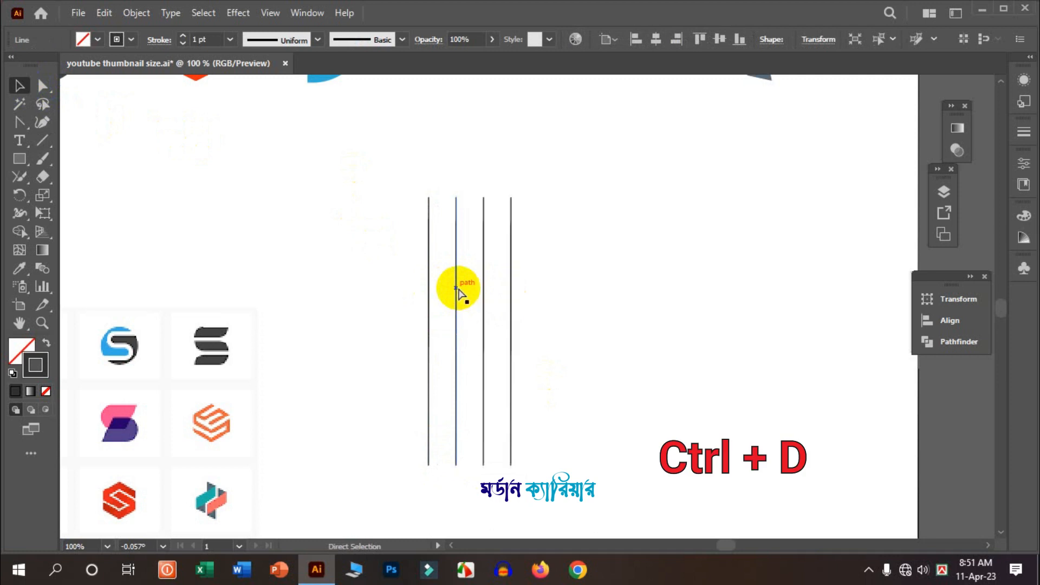
key(ctrl+d)
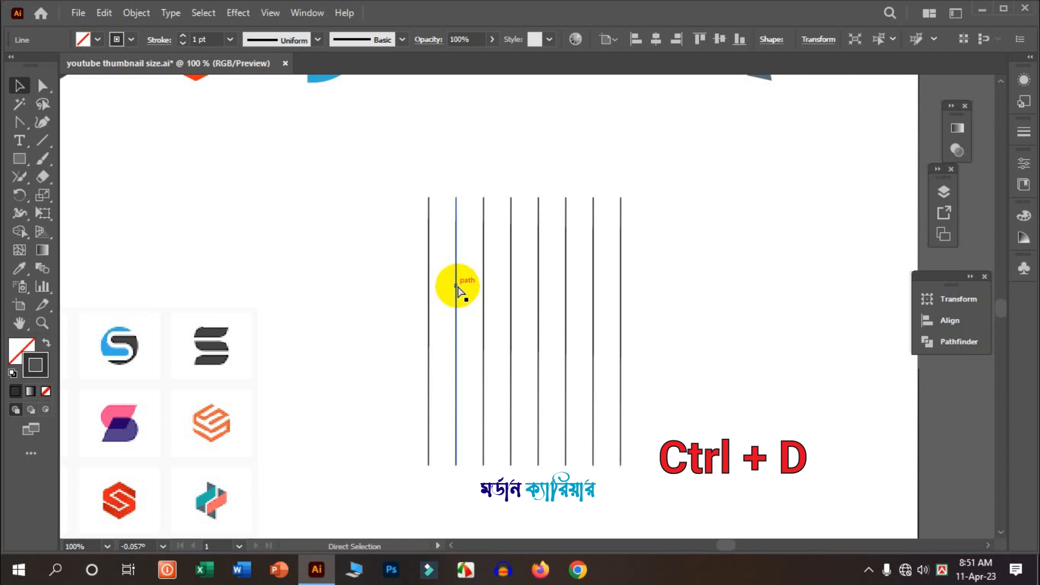
key(ctrl+d)
- Select all nine lines, scale the set down, reposition it, and group the lines
click(741, 267)
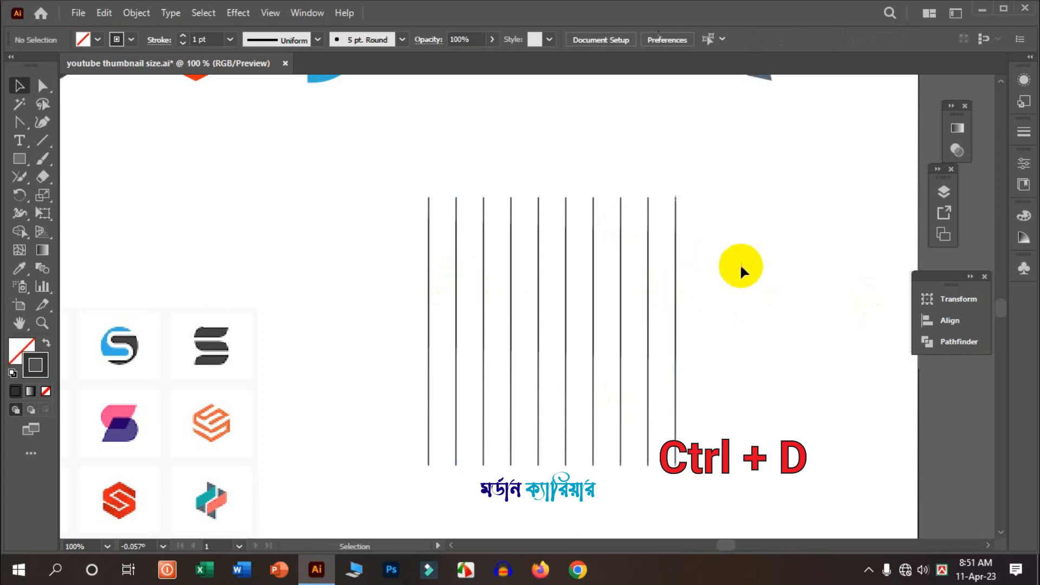
drag(401, 174, 706, 258)
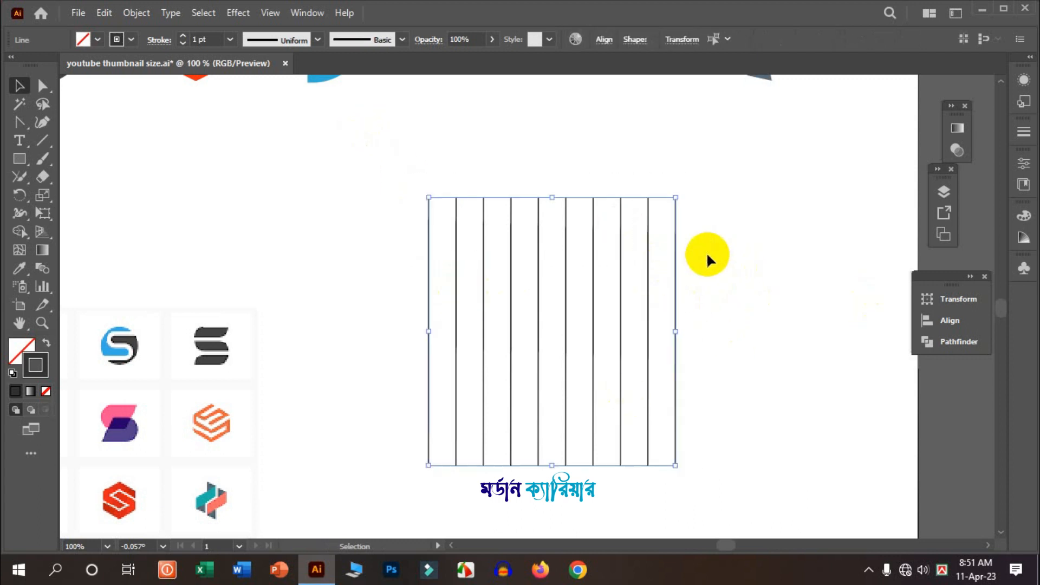
scroll(564, 219, up, 1)
drag(551, 216, 552, 121)
drag(677, 481, 598, 370)
drag(562, 245, 624, 357)
right_click(610, 343)
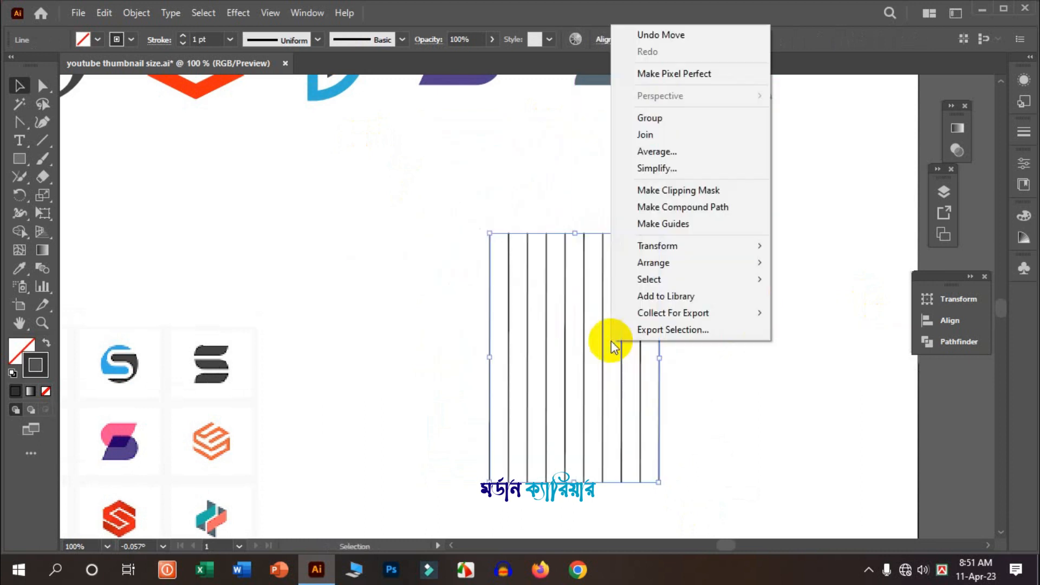
click(671, 118)
- Copy the line group, paste it in place, and rotate the copy so its lines slant across the vertical ones
scroll(566, 260, down, 2)
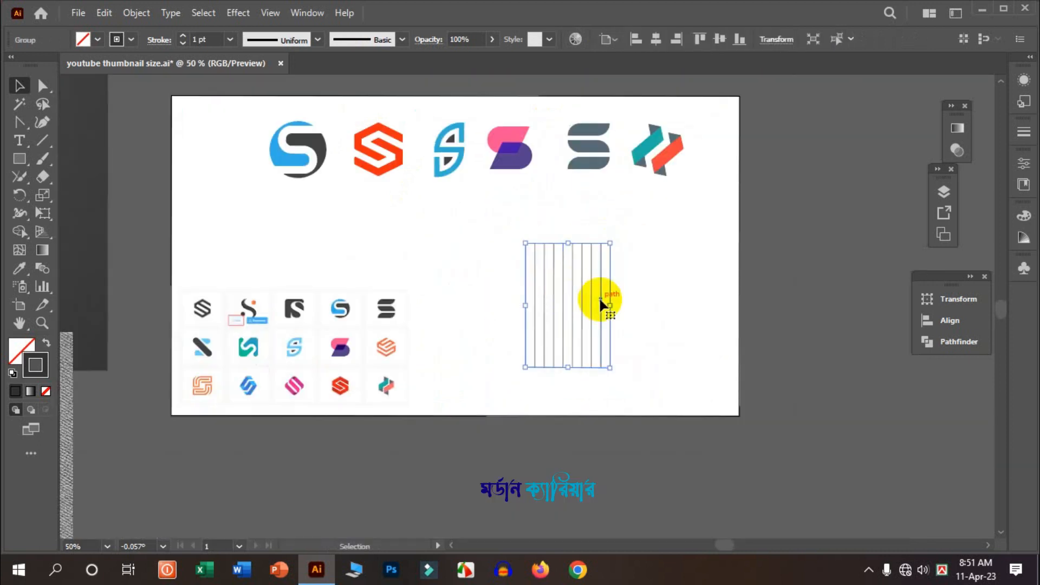
scroll(600, 297, up, 1)
scroll(577, 283, up, 1)
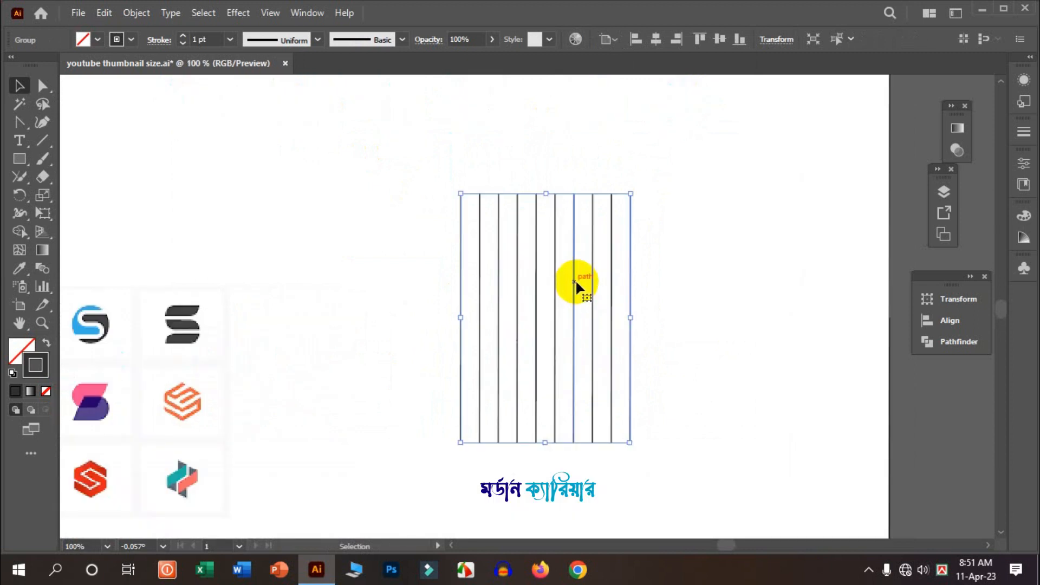
click(570, 280)
click(574, 282)
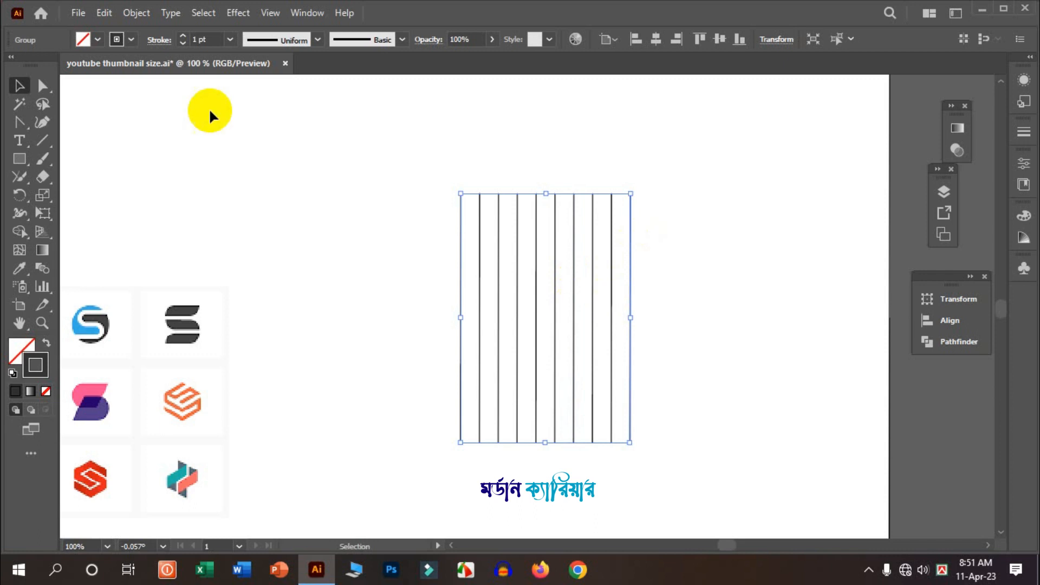
click(101, 12)
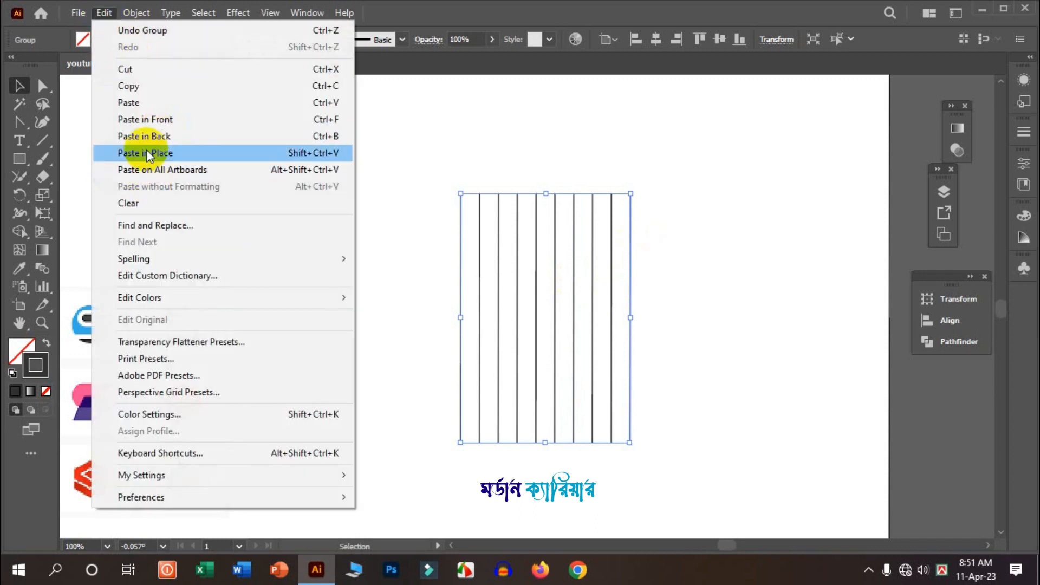
click(129, 86)
click(104, 12)
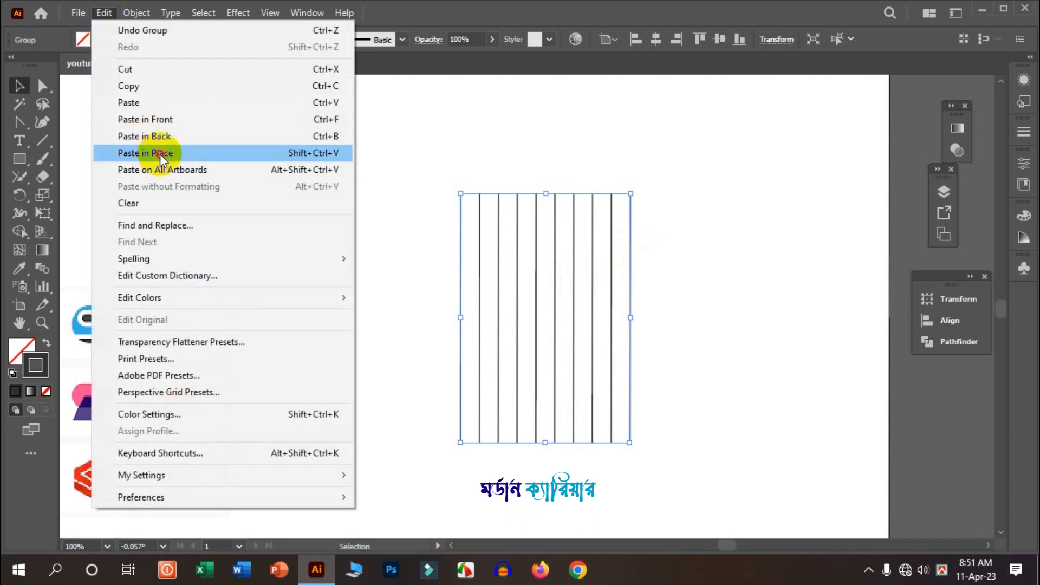
click(161, 152)
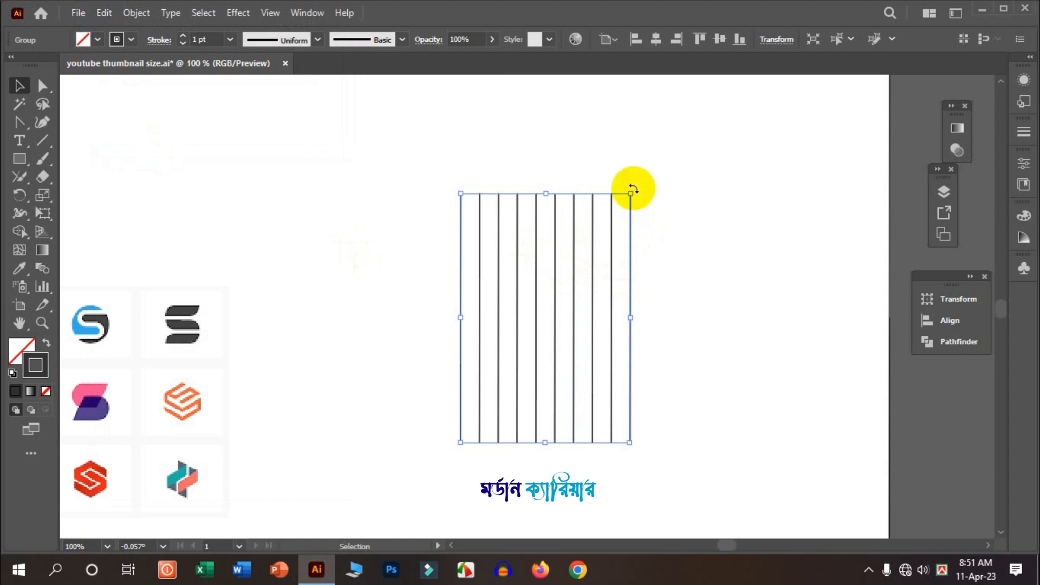
drag(633, 189, 436, 160)
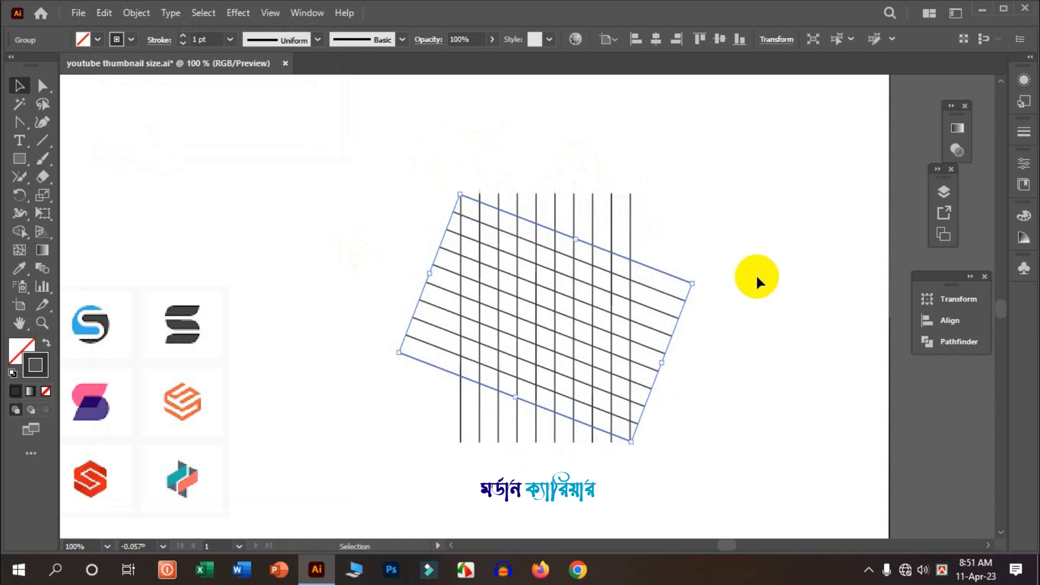
- Paste another copy in place and rotate it the opposite way to form a triangular grid
click(104, 12)
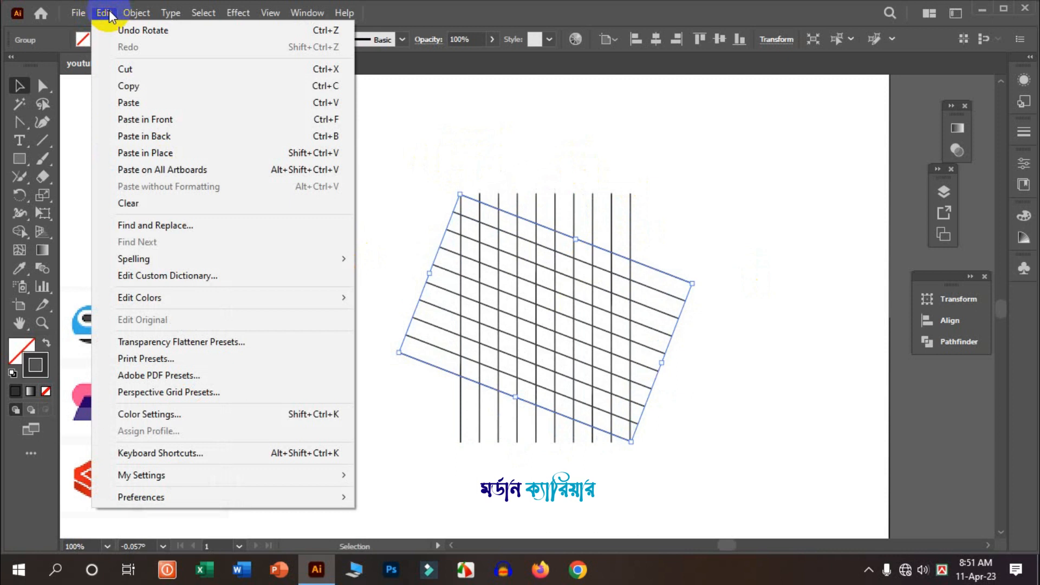
click(168, 153)
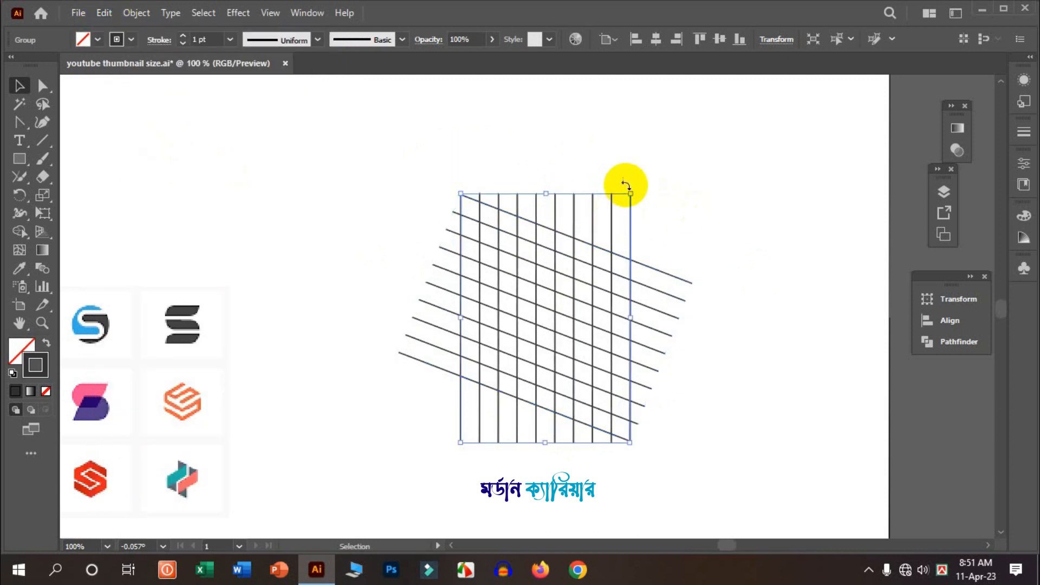
drag(634, 187, 688, 351)
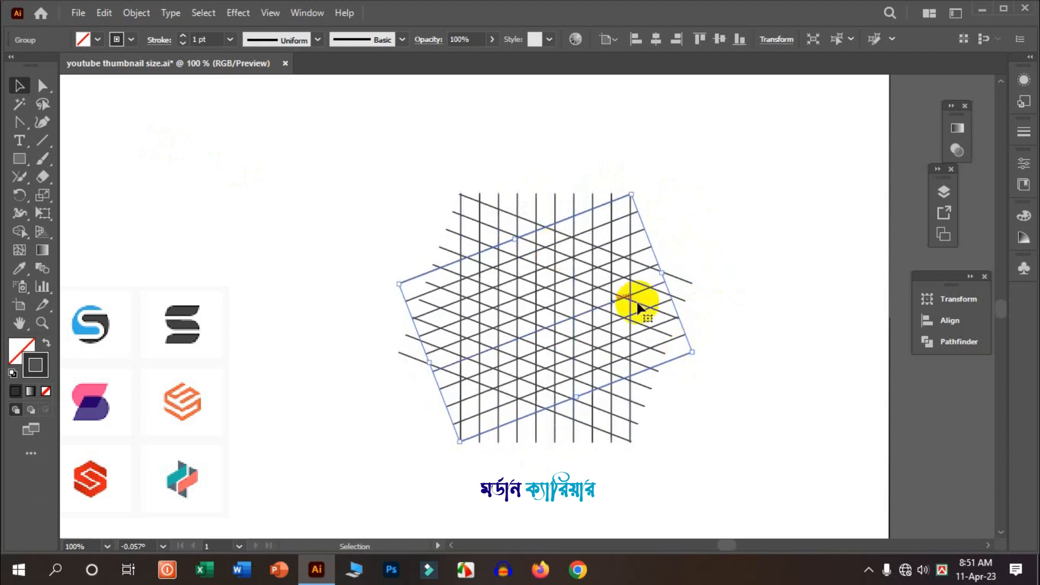
- Select the whole line grid and switch to Shape Builder with a dark grey fill and no stroke
click(712, 207)
scroll(612, 396, down, 2)
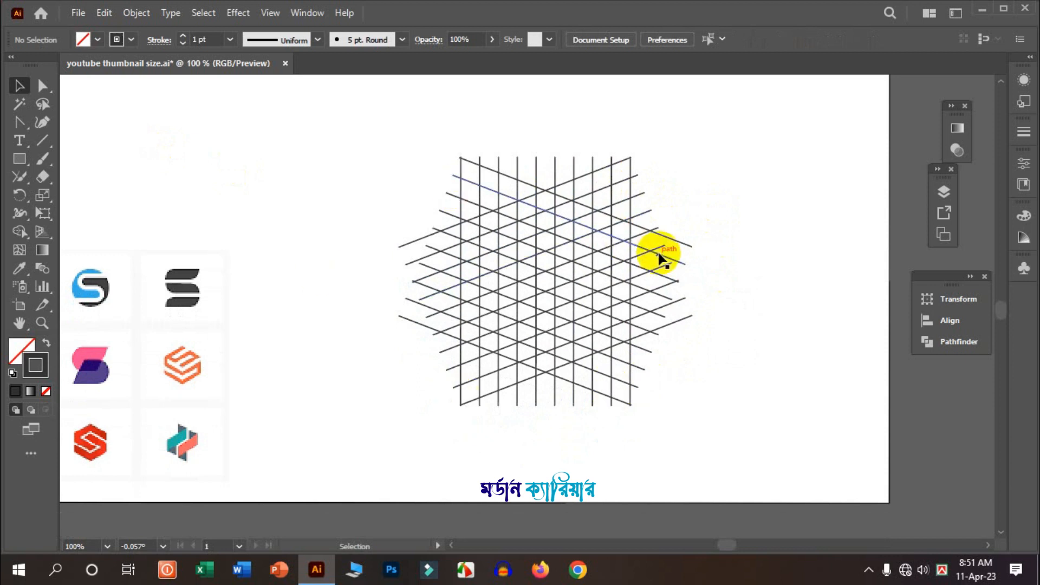
scroll(609, 343, up, 2)
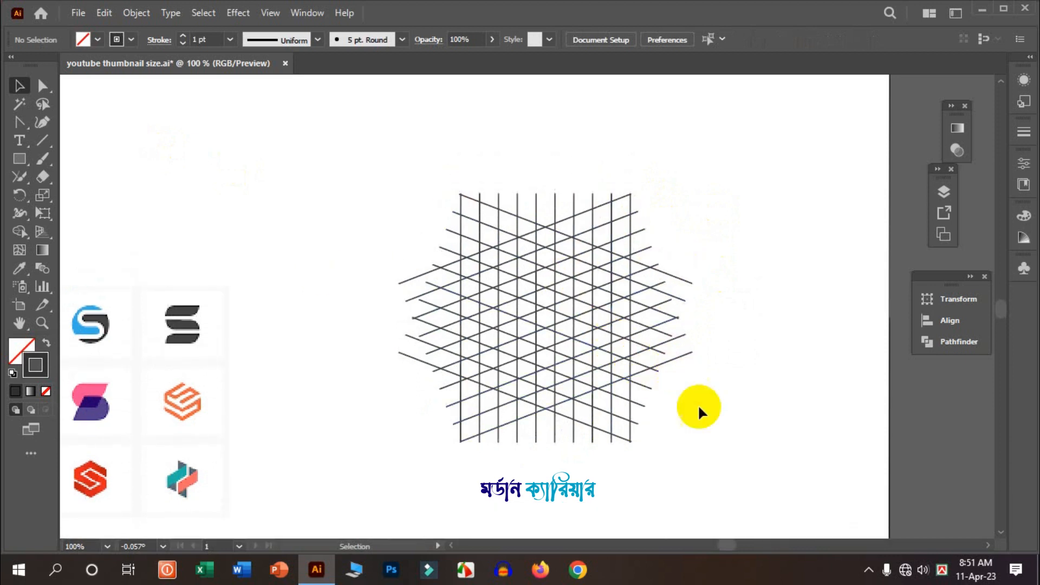
drag(423, 222, 386, 158)
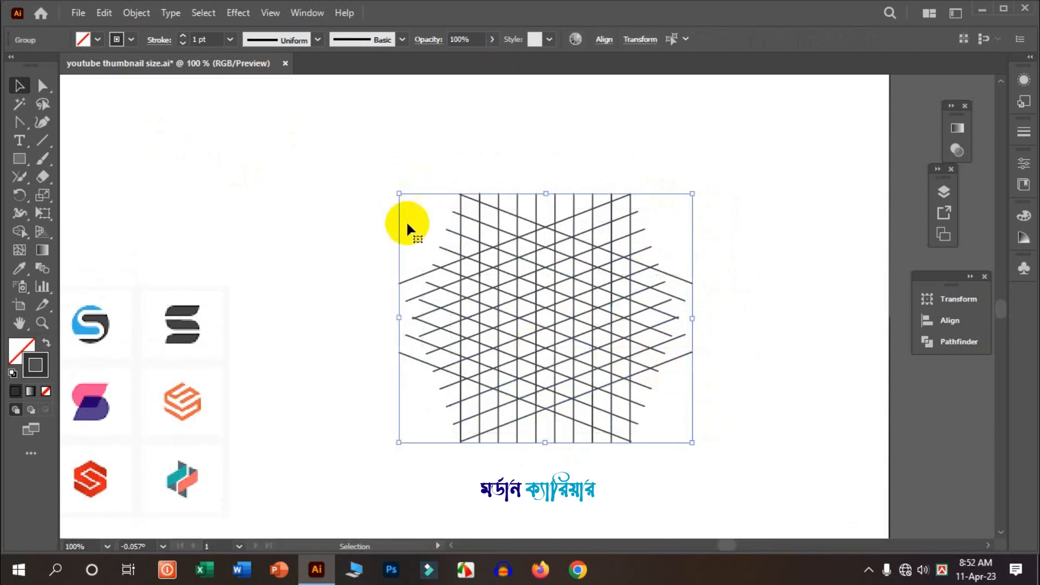
click(20, 229)
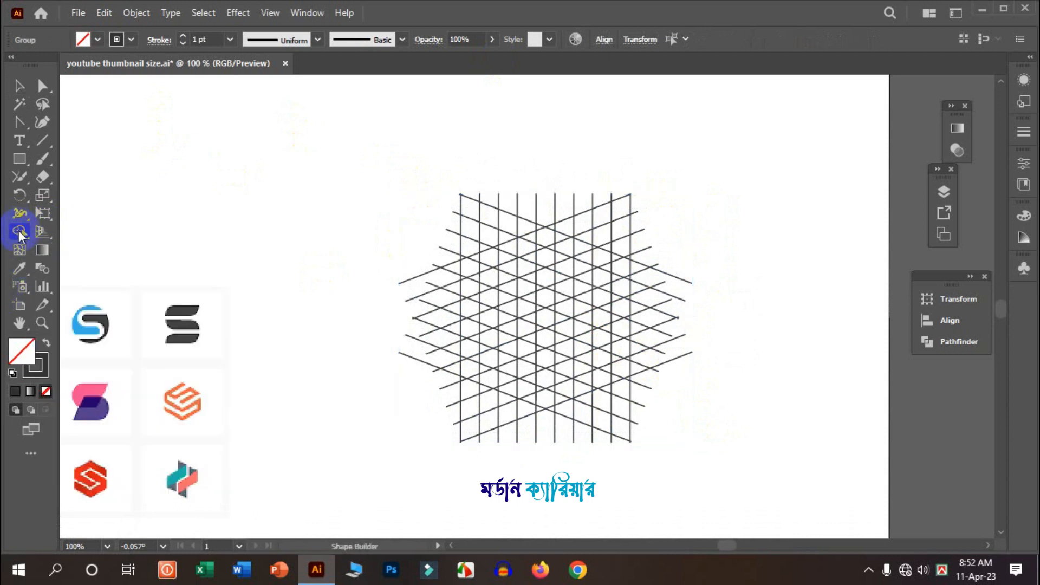
click(47, 341)
click(25, 354)
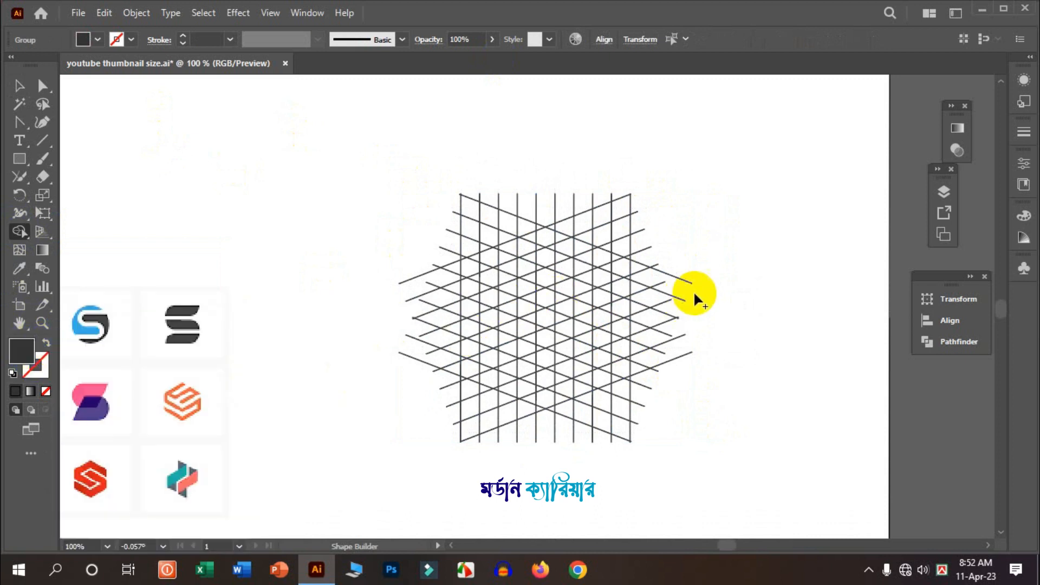
scroll(693, 290, up, 1)
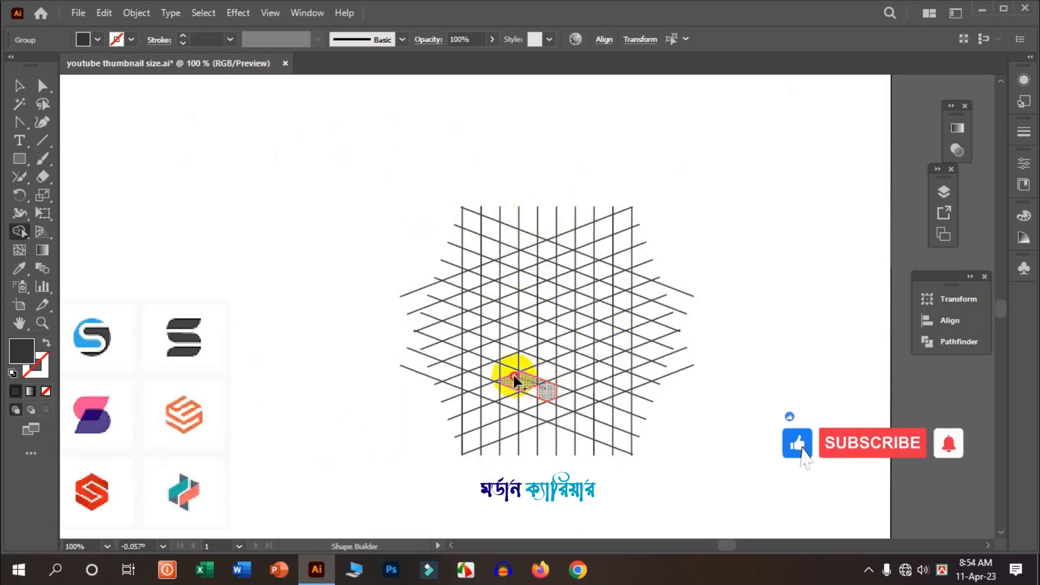
- Merge grid cells with Shape Builder to form the bottom stroke of the S and its lower right corner
scroll(533, 389, down, 3)
scroll(532, 387, up, 2)
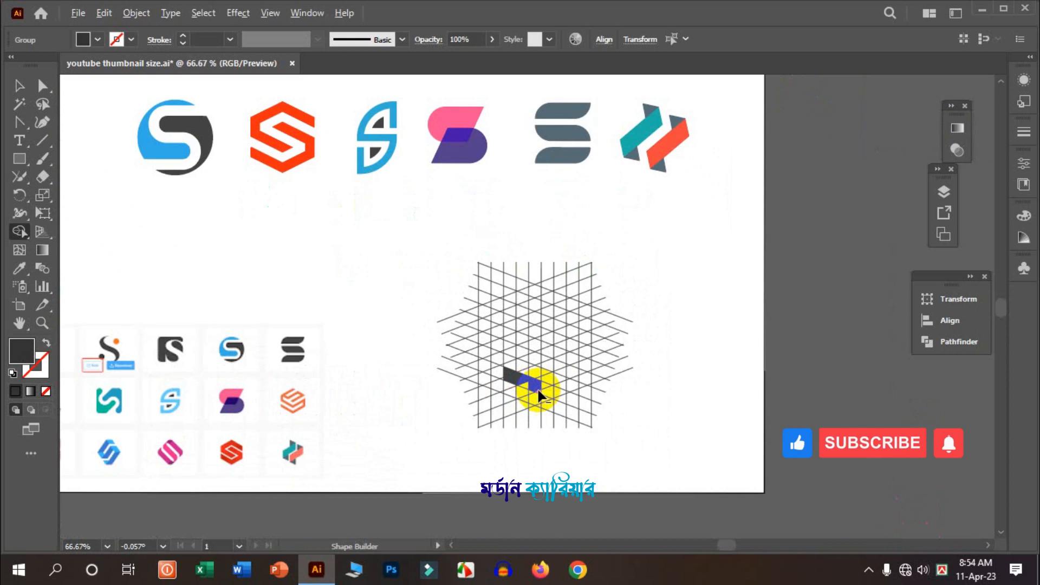
scroll(524, 387, down, 1)
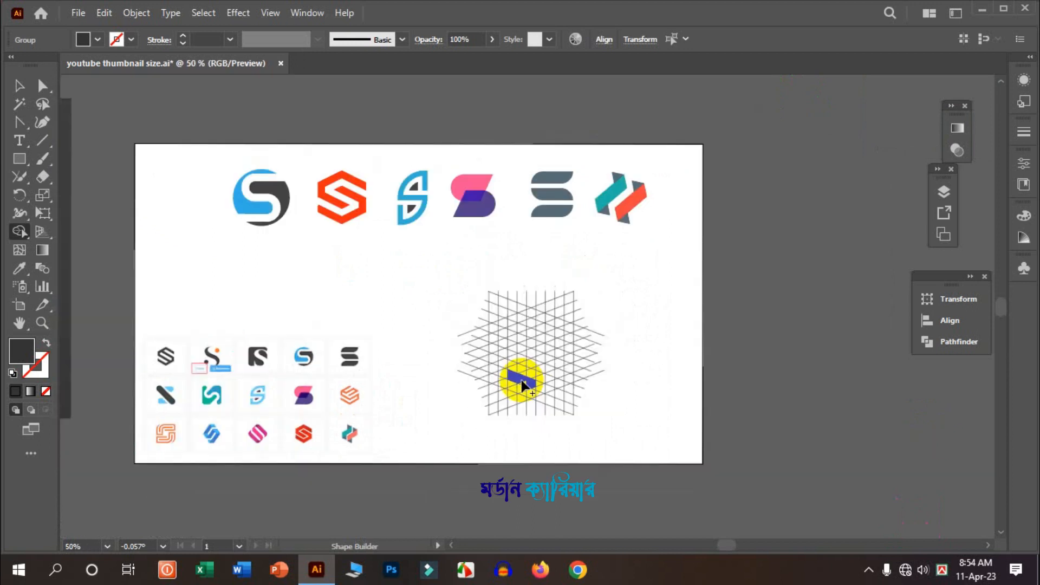
scroll(518, 384, up, 2)
mouse_move(515, 373)
mouse_down()
mouse_move(495, 366)
mouse_move(553, 394)
mouse_move(606, 374)
mouse_up()
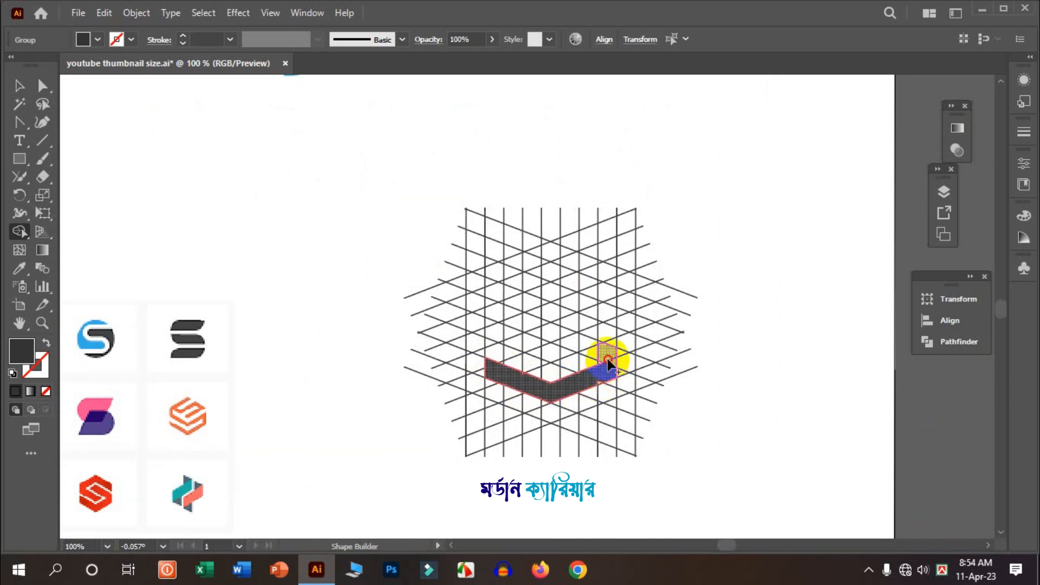
click(595, 355)
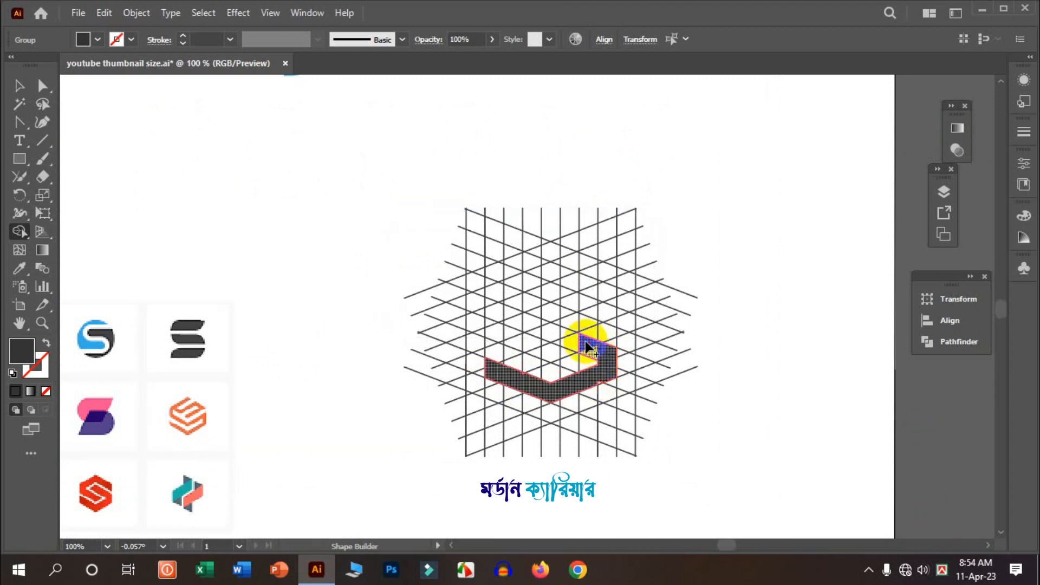
- Merge more grid cells to build the right side, middle bar, top and upper-left stroke of the S
scroll(596, 355, down, 2)
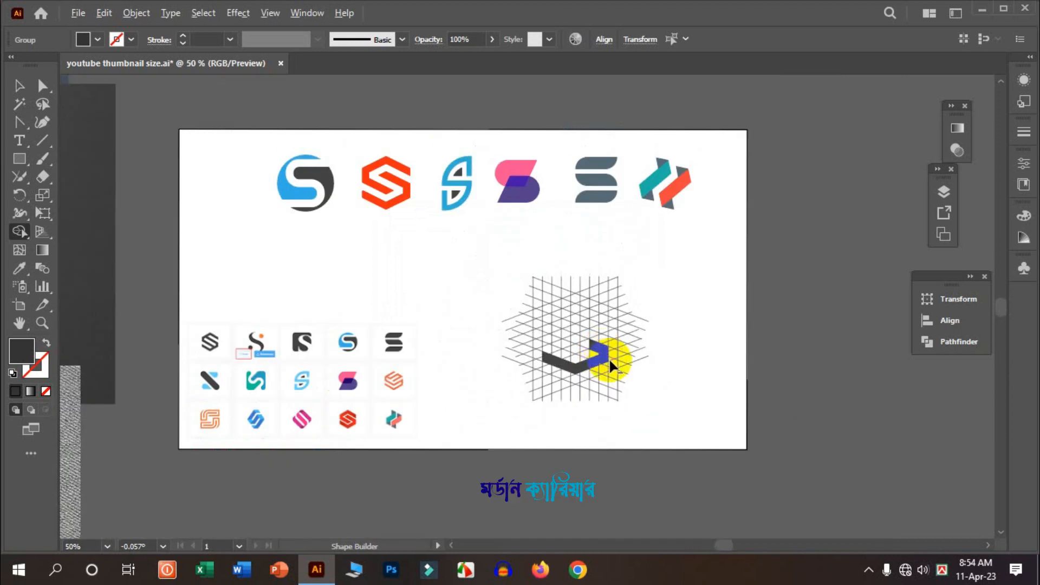
scroll(602, 355, up, 2)
mouse_move(605, 340)
mouse_down()
mouse_move(597, 335)
mouse_move(601, 324)
mouse_move(568, 300)
mouse_move(604, 326)
mouse_move(575, 308)
mouse_move(567, 350)
mouse_move(492, 311)
mouse_move(489, 282)
mouse_move(529, 262)
mouse_up()
click(597, 317)
mouse_move(527, 263)
mouse_down()
mouse_move(564, 261)
mouse_move(603, 282)
mouse_up()
scroll(577, 280, up, 1)
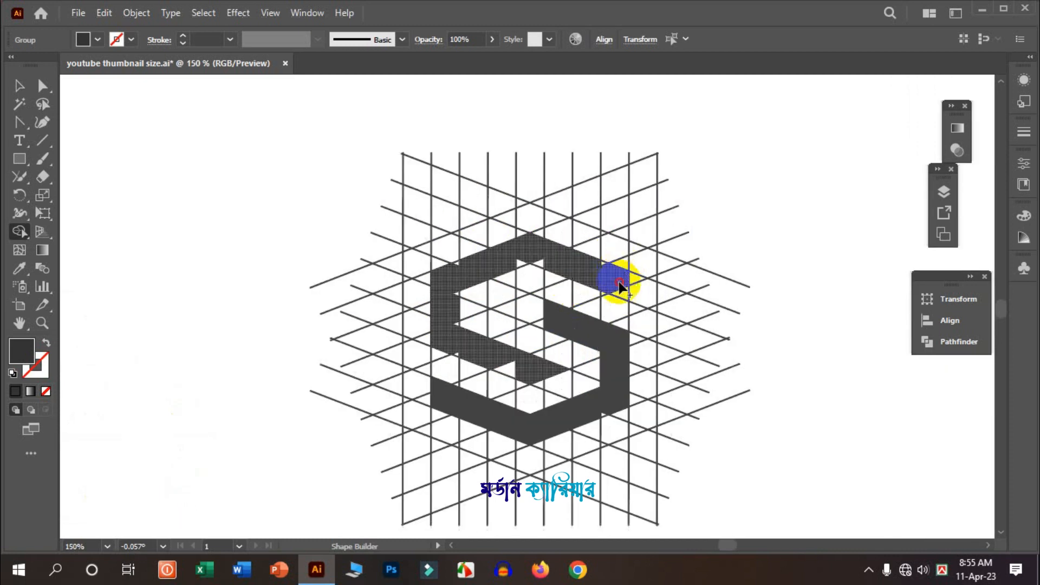
scroll(454, 262, up, 2)
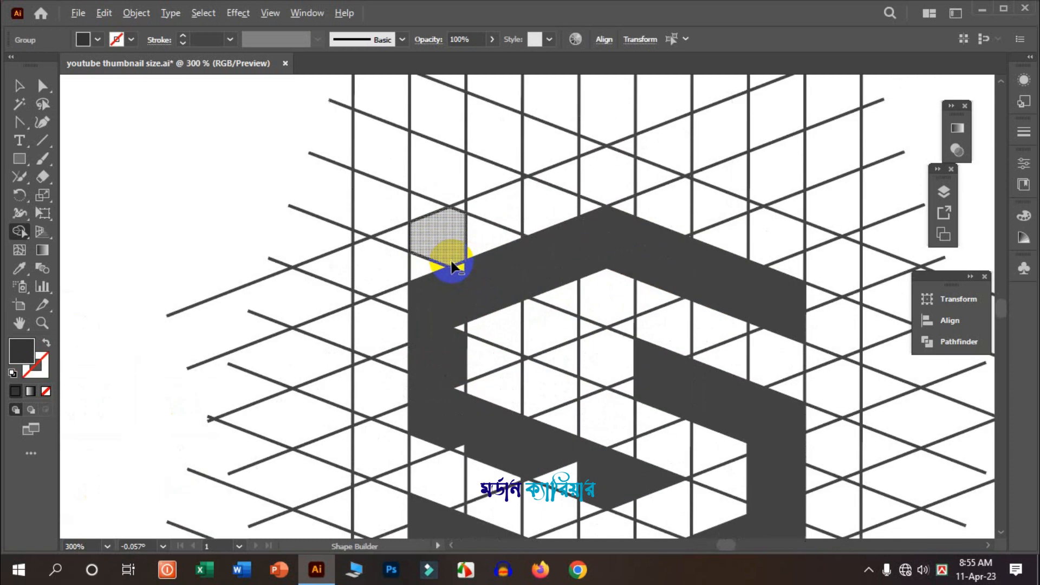
drag(454, 299, 465, 431)
- Merge the separate segments of the S into one continuous shape
scroll(487, 423, down, 3)
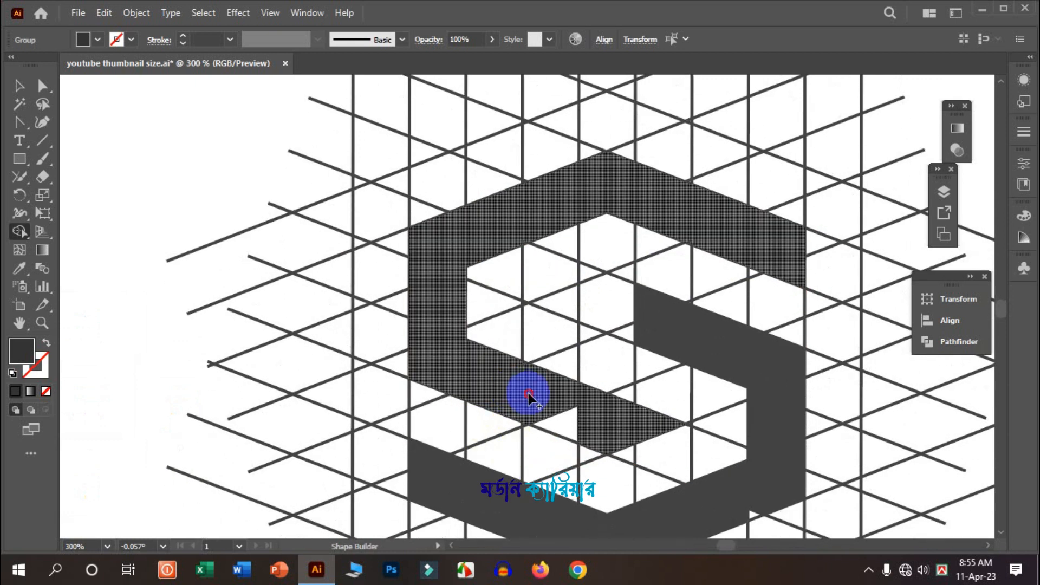
scroll(586, 270, down, 2)
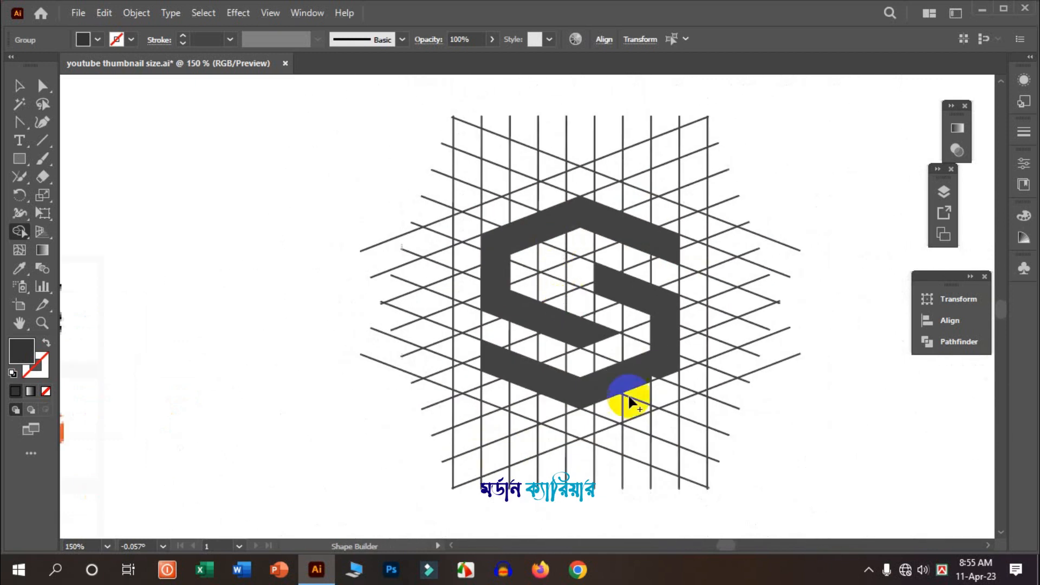
scroll(631, 383, up, 3)
scroll(669, 381, down, 1)
scroll(558, 402, up, 3)
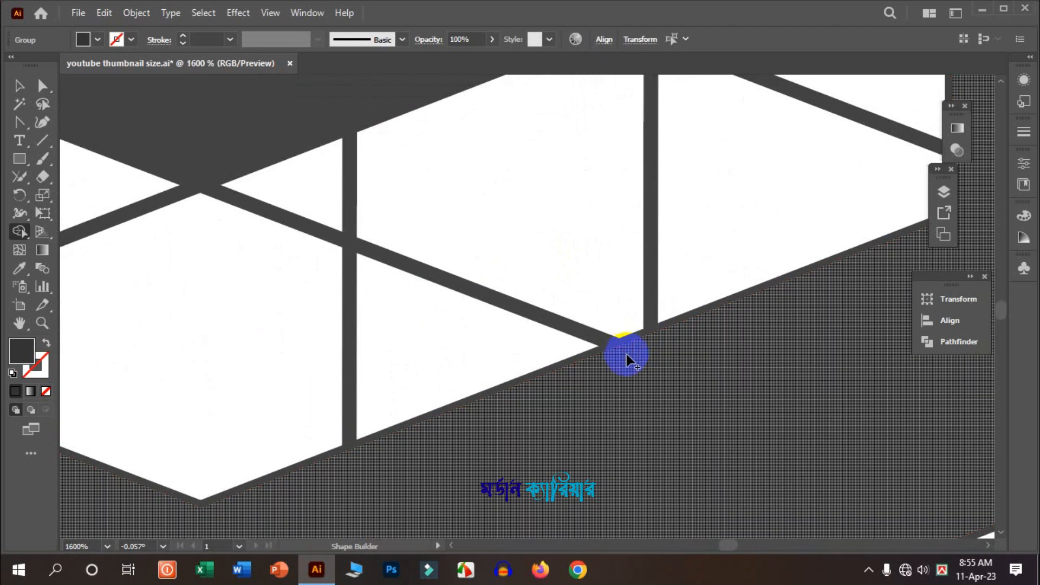
scroll(628, 349, down, 5)
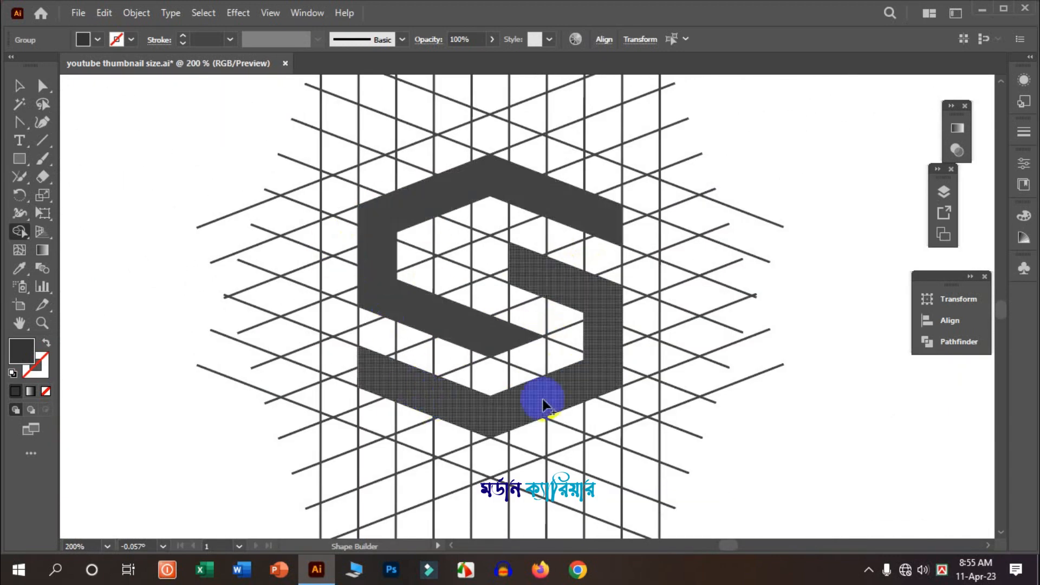
drag(529, 270, 463, 254)
mouse_move(464, 254)
mouse_down()
mouse_move(521, 277)
mouse_move(622, 348)
mouse_up()
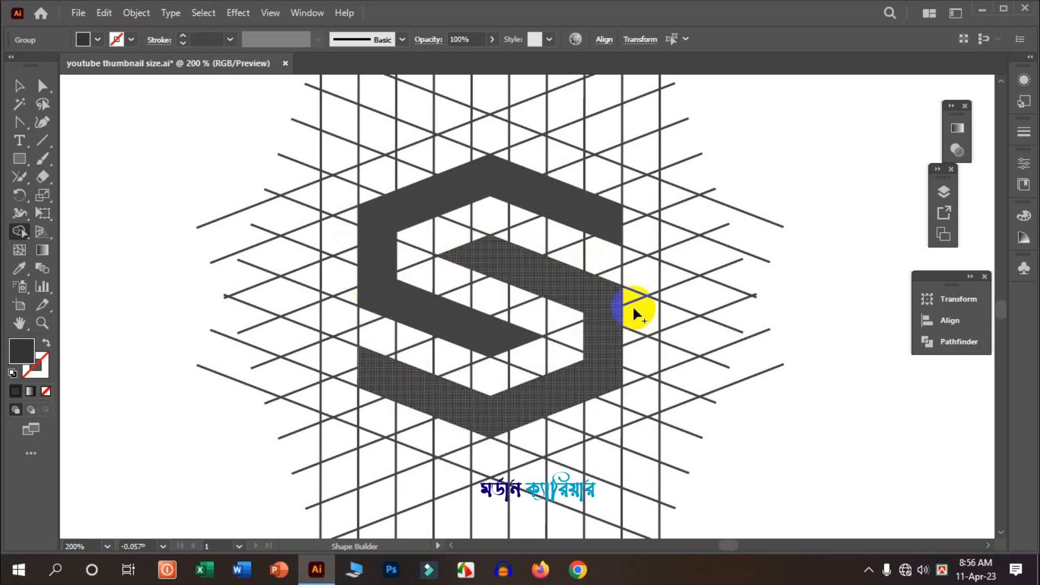
scroll(522, 383, down, 3)
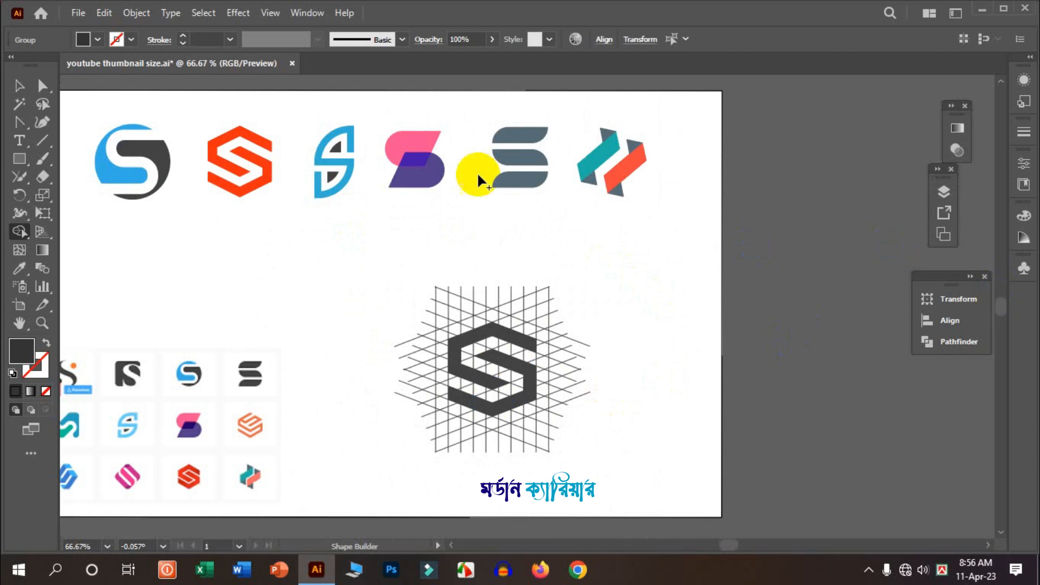
- Ungroup the grid and move the S shape out of it, up and to the right
click(18, 87)
click(392, 294)
right_click(464, 302)
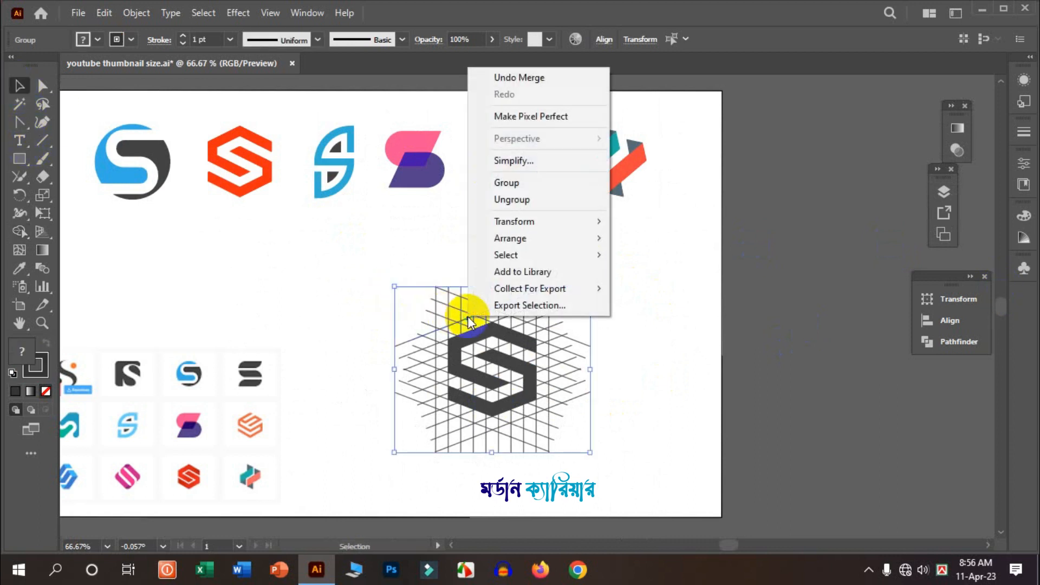
click(513, 200)
click(523, 384)
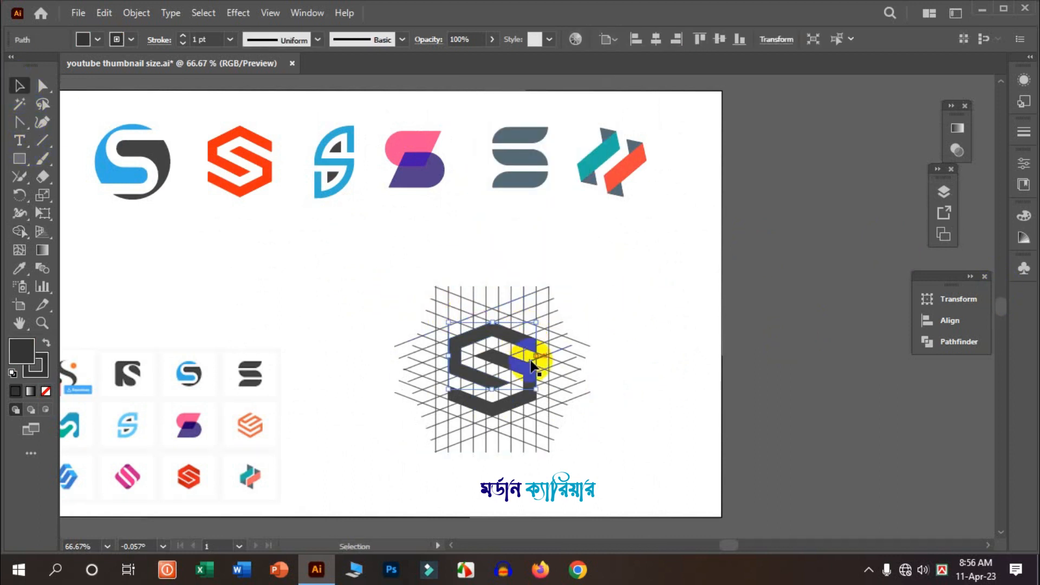
drag(517, 412, 658, 297)
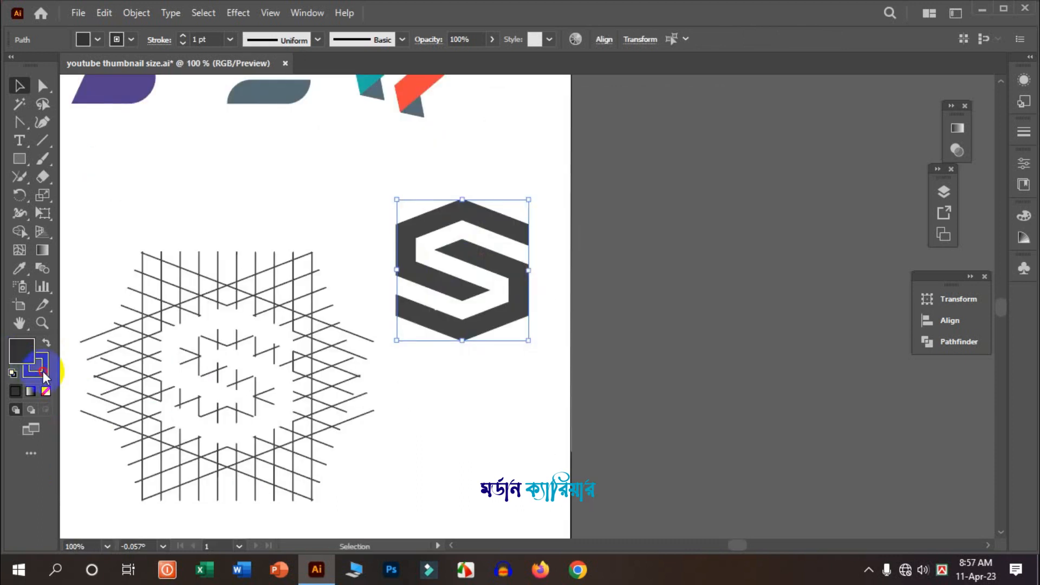
- Fill the S shape with red (FF0001)
click(42, 373)
click(46, 391)
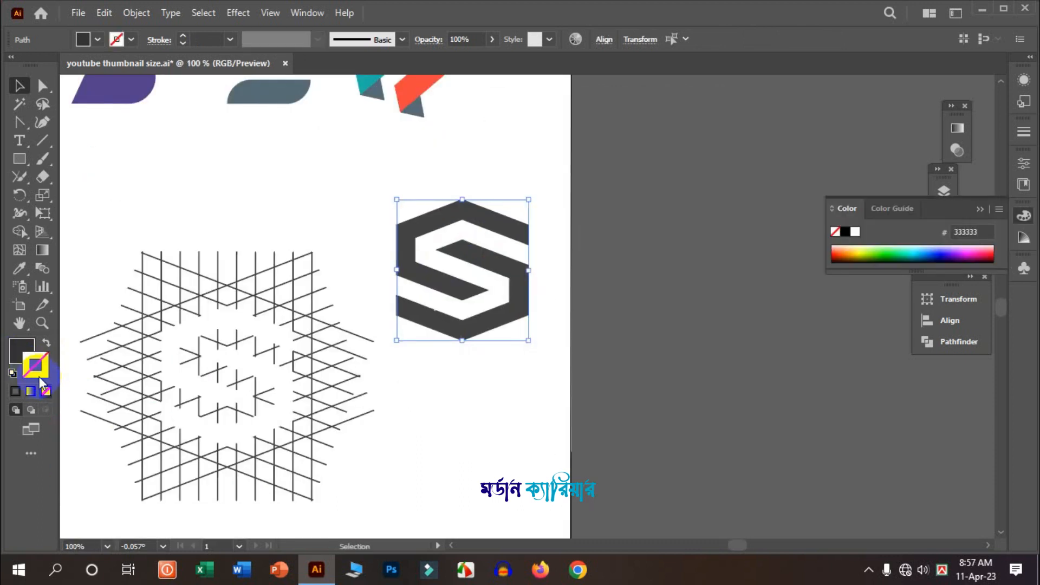
click(16, 325)
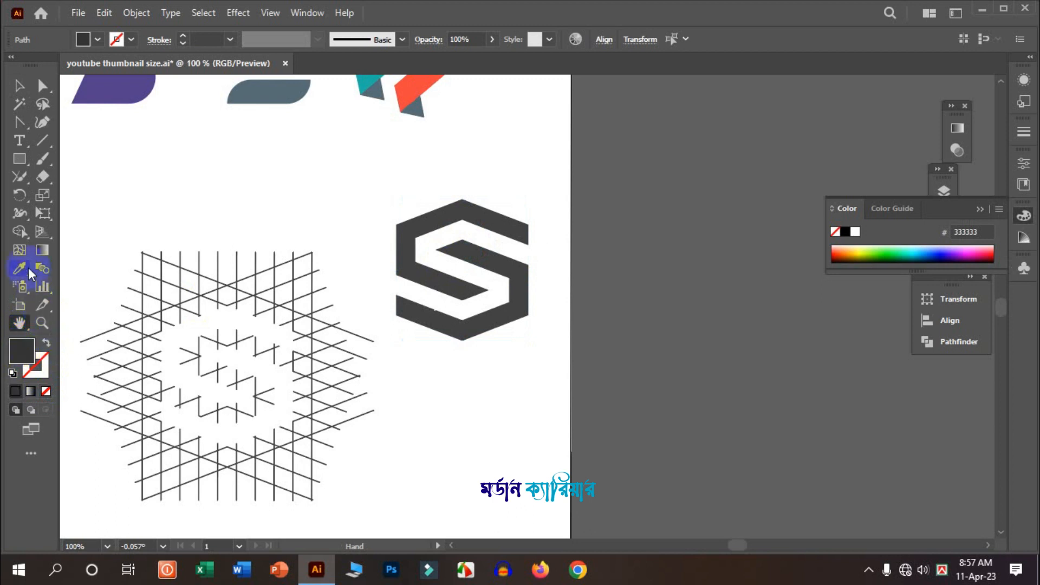
click(19, 88)
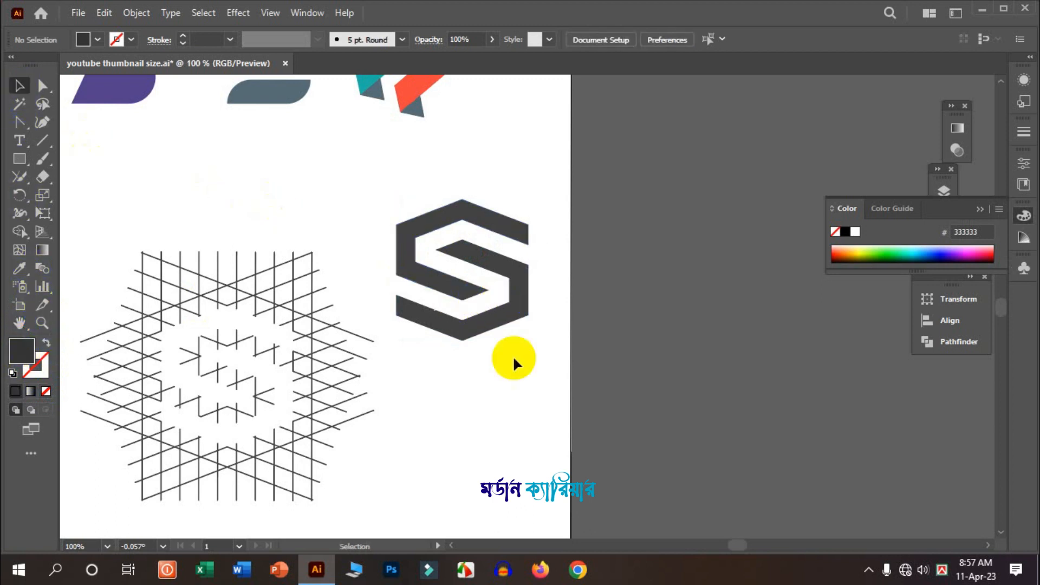
click(452, 225)
click(101, 41)
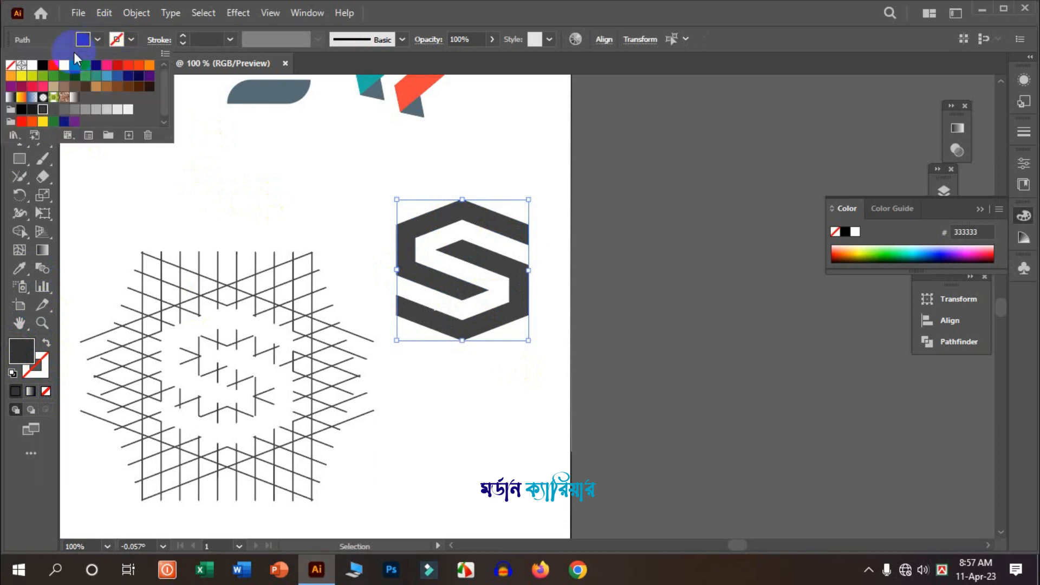
click(54, 68)
click(240, 167)
click(241, 167)
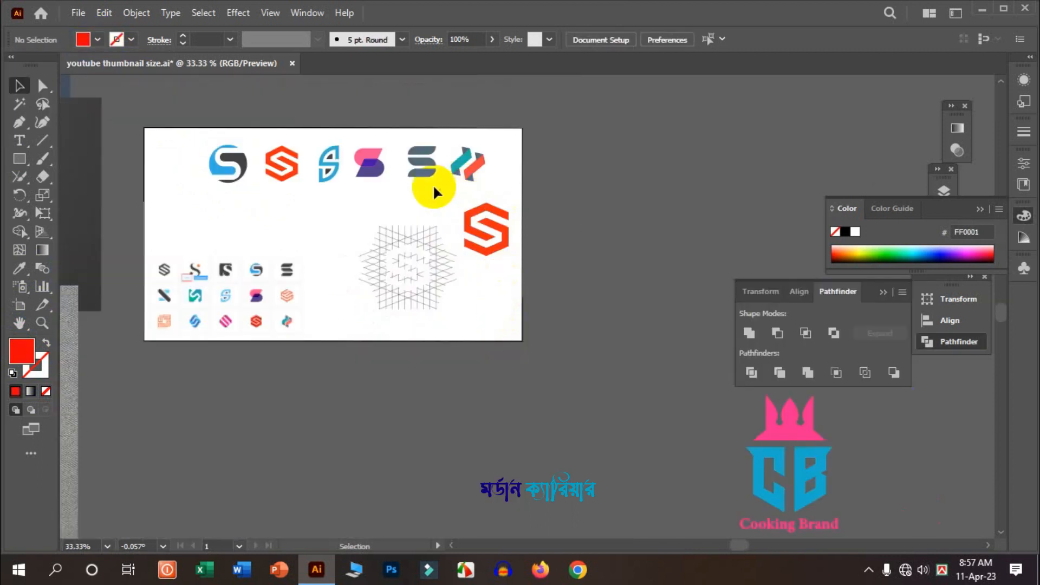
- Group the red S shape and move it to the left, below the sample logos
scroll(454, 202, up, 2)
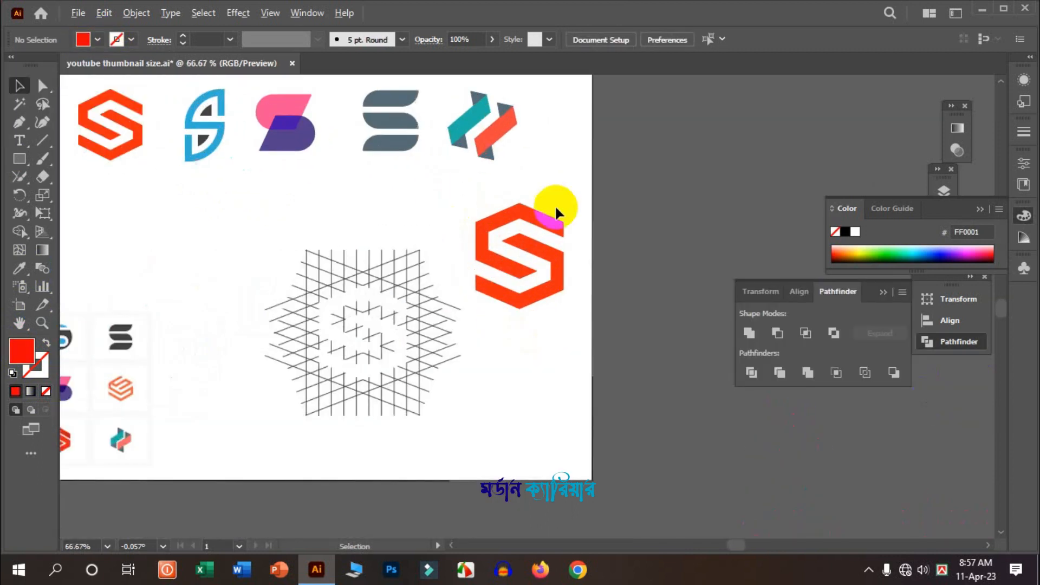
right_click(530, 234)
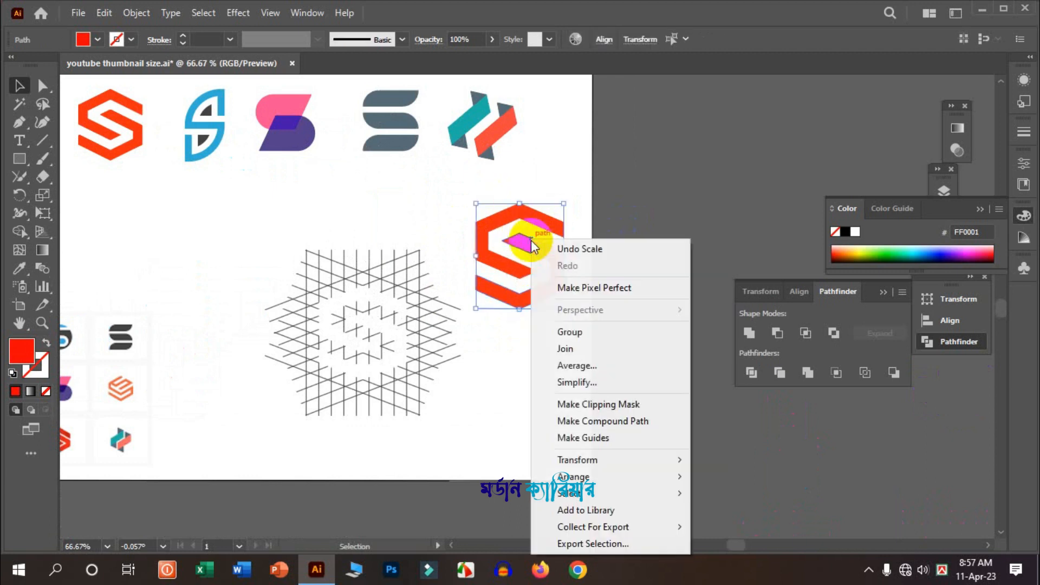
click(582, 332)
scroll(547, 282, down, 2)
drag(548, 282, 267, 272)
click(304, 264)
- Select the leftover line grid and delete it
scroll(324, 316, up, 1)
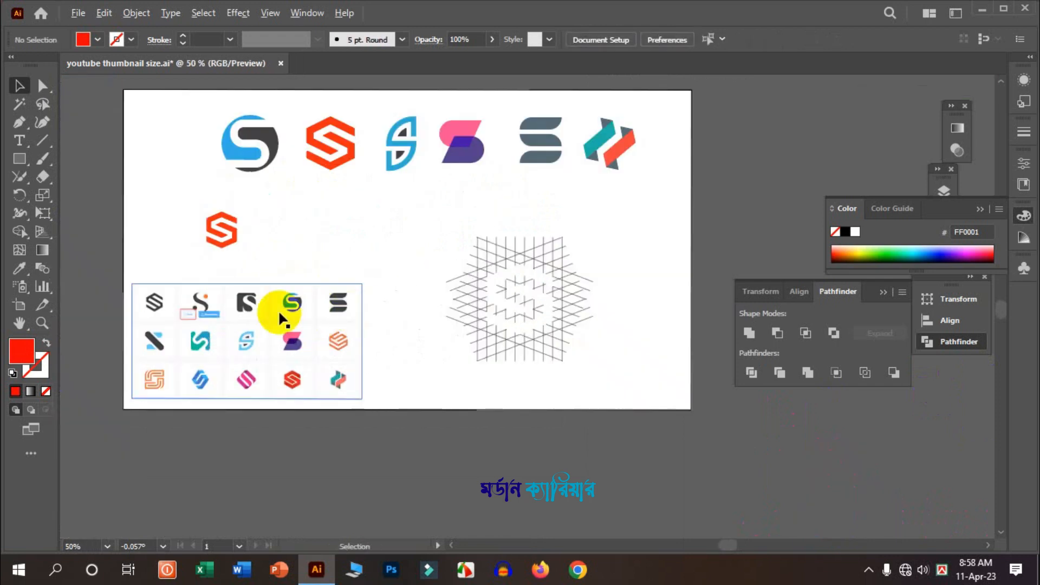
scroll(279, 314, up, 4)
scroll(320, 268, down, 5)
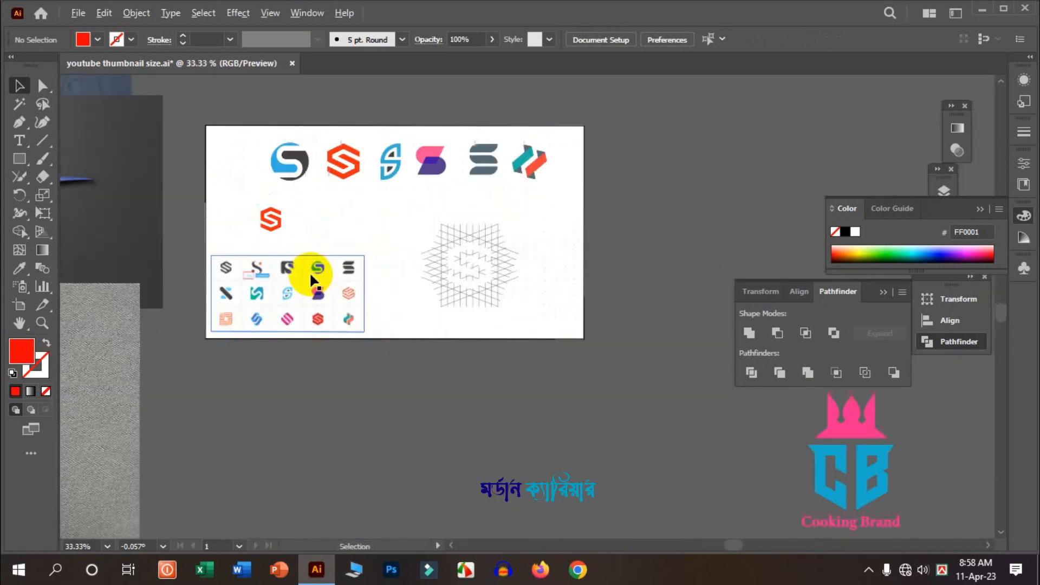
drag(433, 212, 432, 210)
key(Delete)
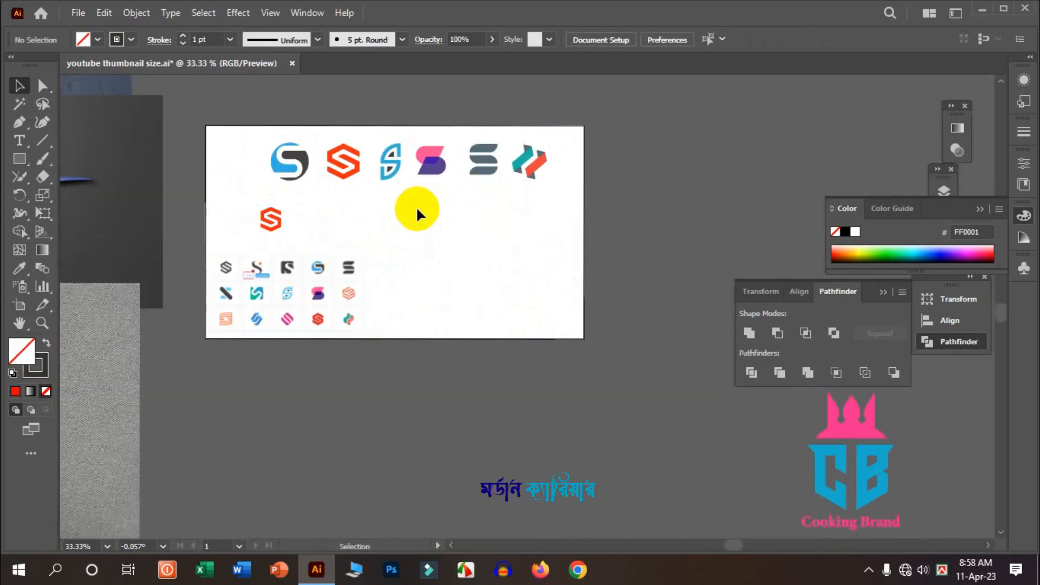
- Draw a circle filled with dark grey (333333) on the artboard and nudge it slightly up and left
scroll(479, 241, up, 1)
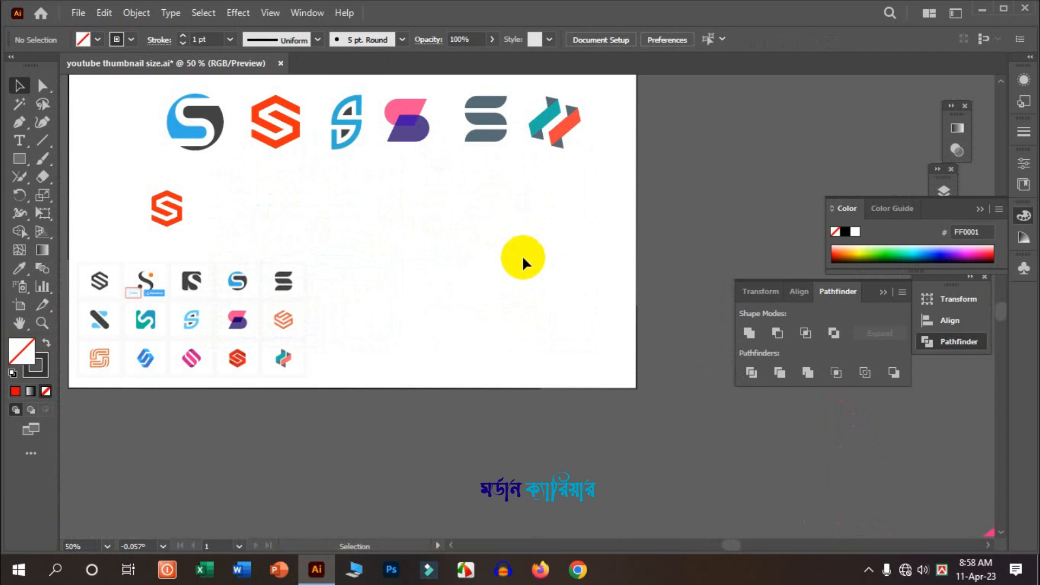
scroll(482, 314, up, 1)
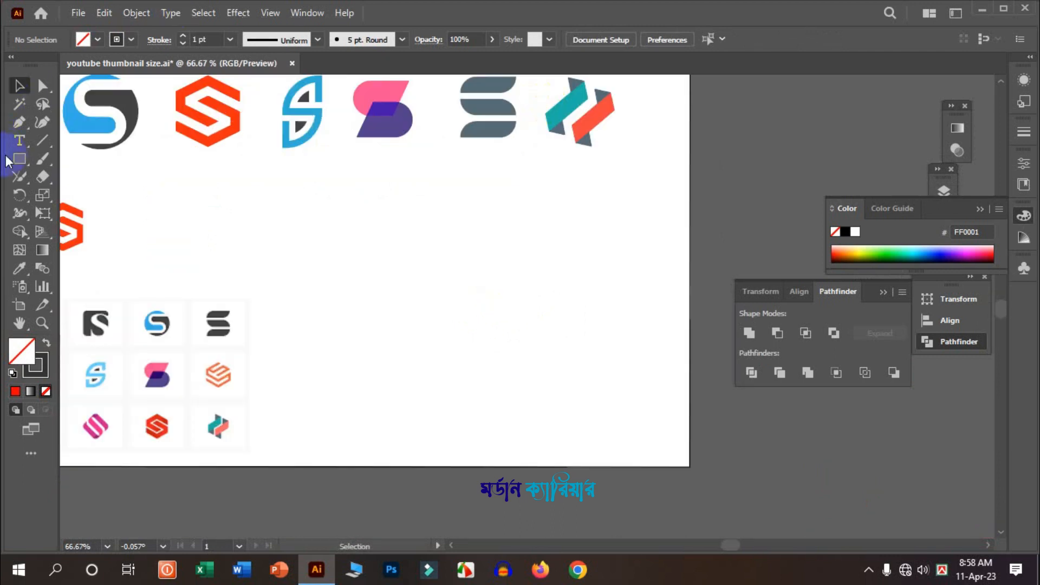
drag(21, 163, 95, 196)
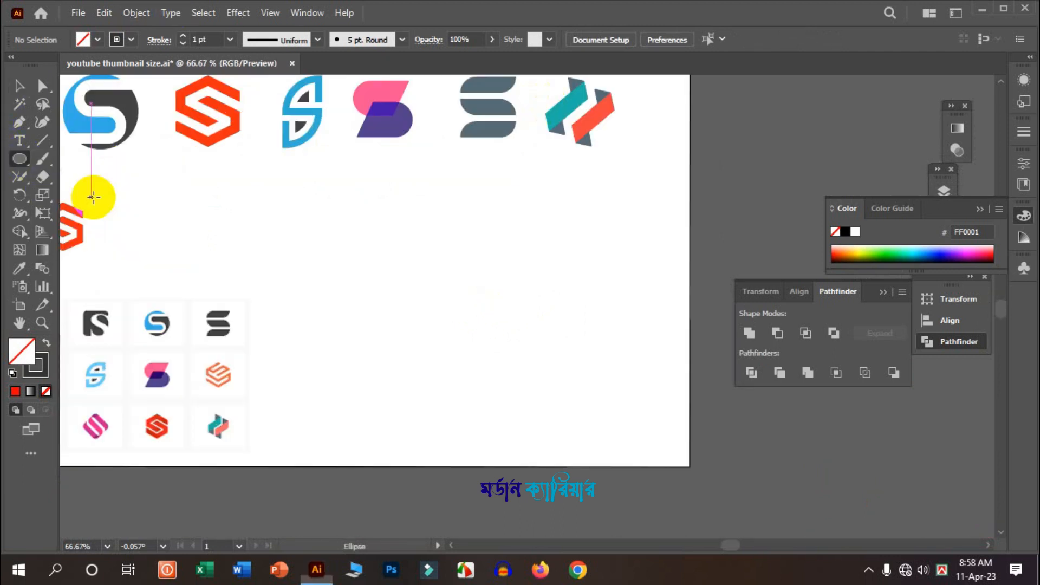
drag(405, 241, 500, 336)
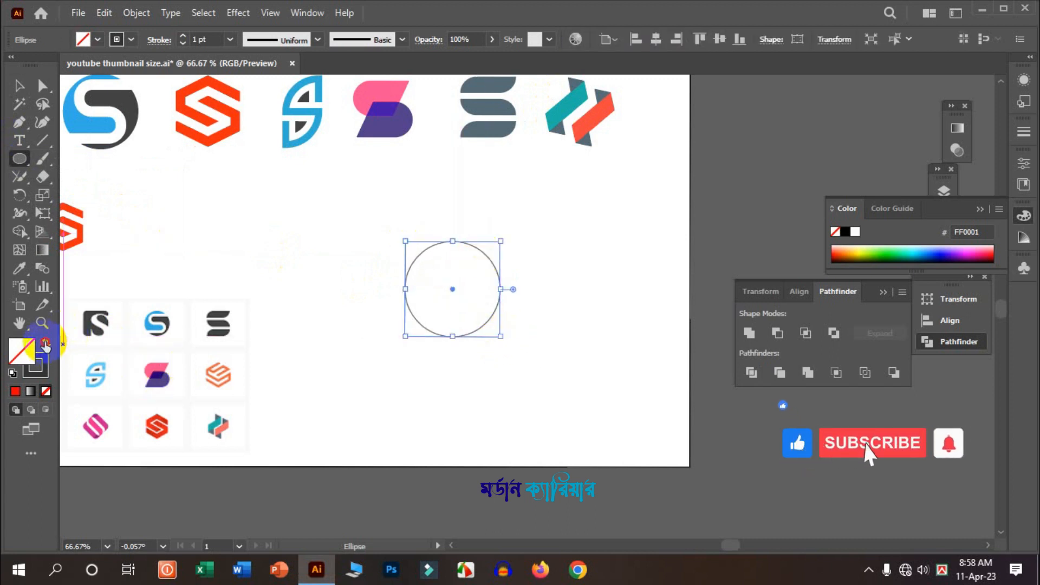
click(46, 344)
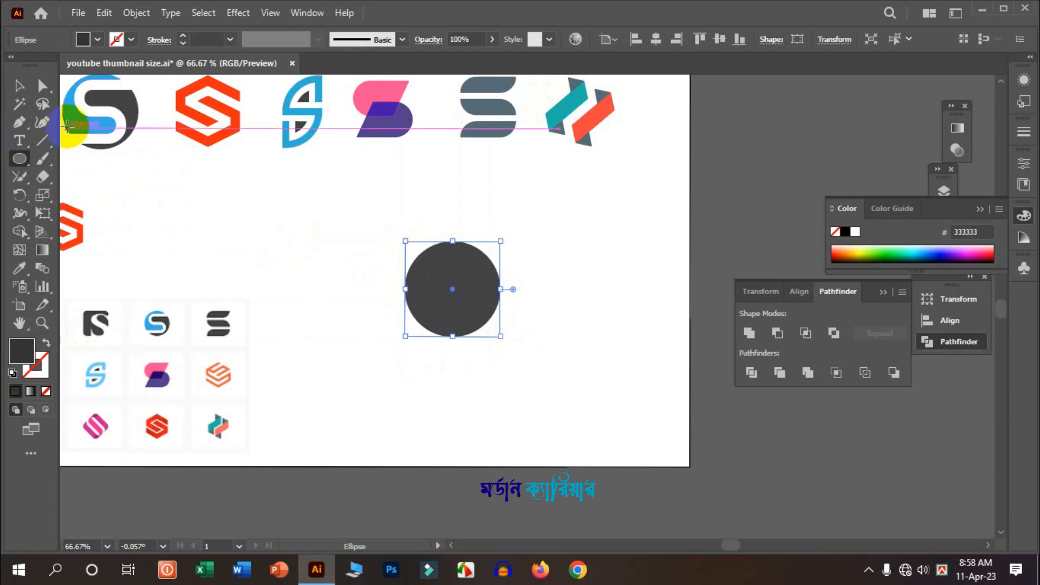
click(20, 88)
scroll(463, 305, up, 1)
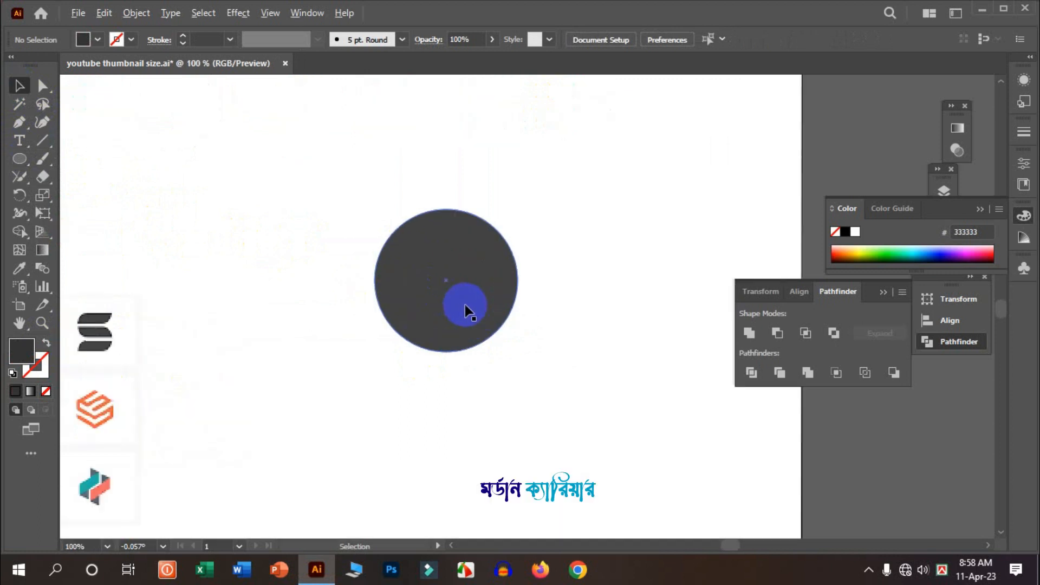
drag(466, 301, 424, 268)
click(327, 206)
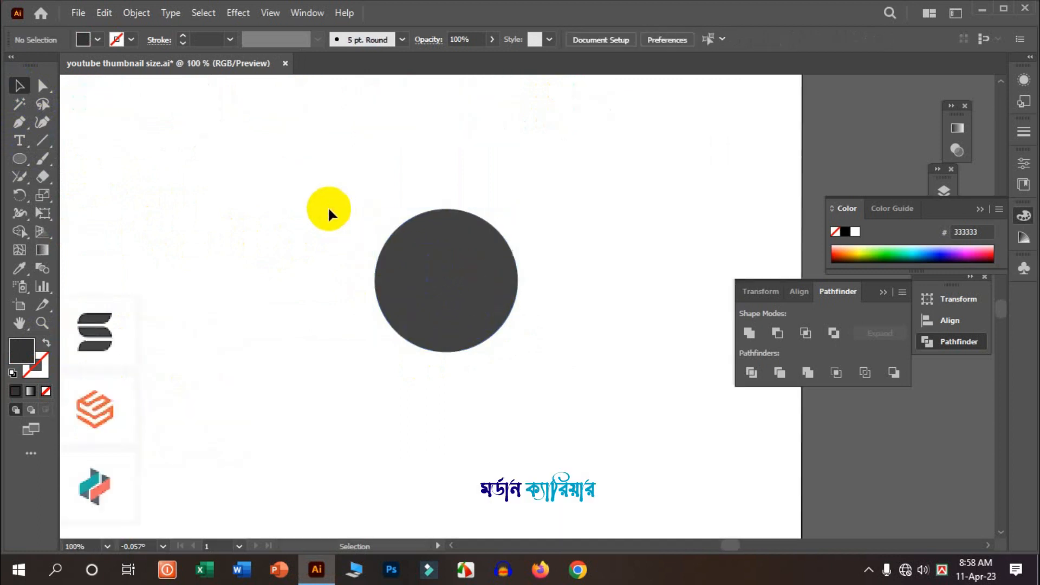
- Draw a wide rectangle above and right of the circle with no fill and a 22 pt dark grey stroke
drag(28, 162, 92, 152)
mouse_move(475, 147)
mouse_down()
mouse_move(599, 195)
mouse_move(655, 197)
mouse_up()
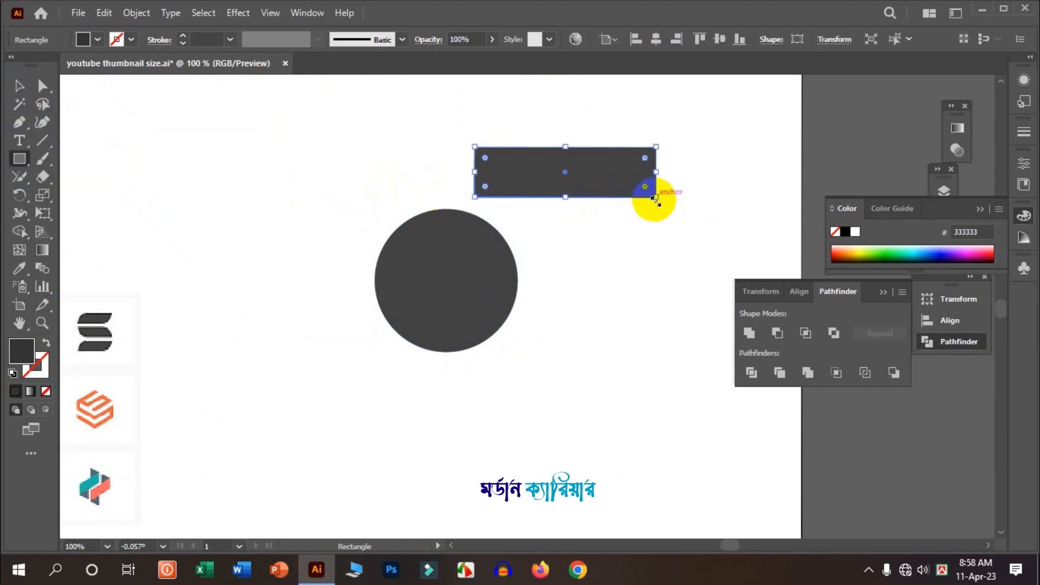
click(47, 344)
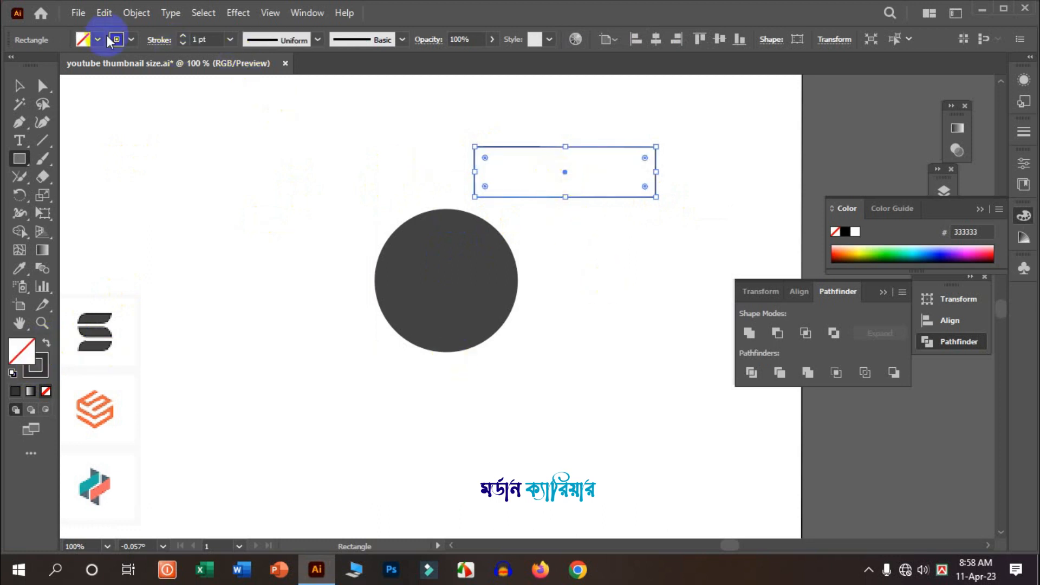
click(182, 35)
click(182, 35)
click(182, 35)
click(182, 35)
click(182, 35)
click(182, 36)
click(182, 35)
click(182, 35)
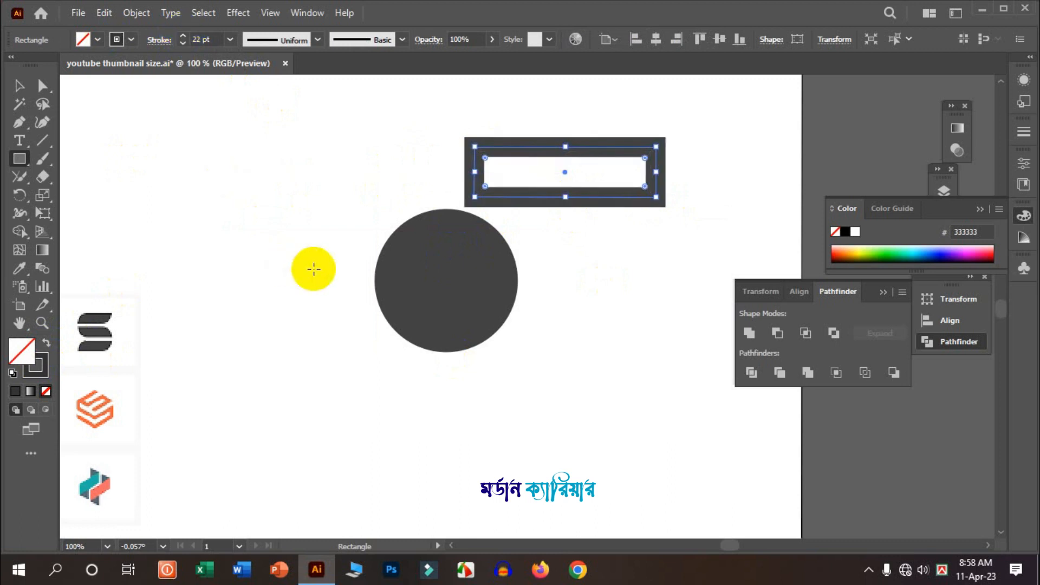
- Move the rectangle onto the circle's right half and set its stroke colour to white
click(19, 85)
click(572, 172)
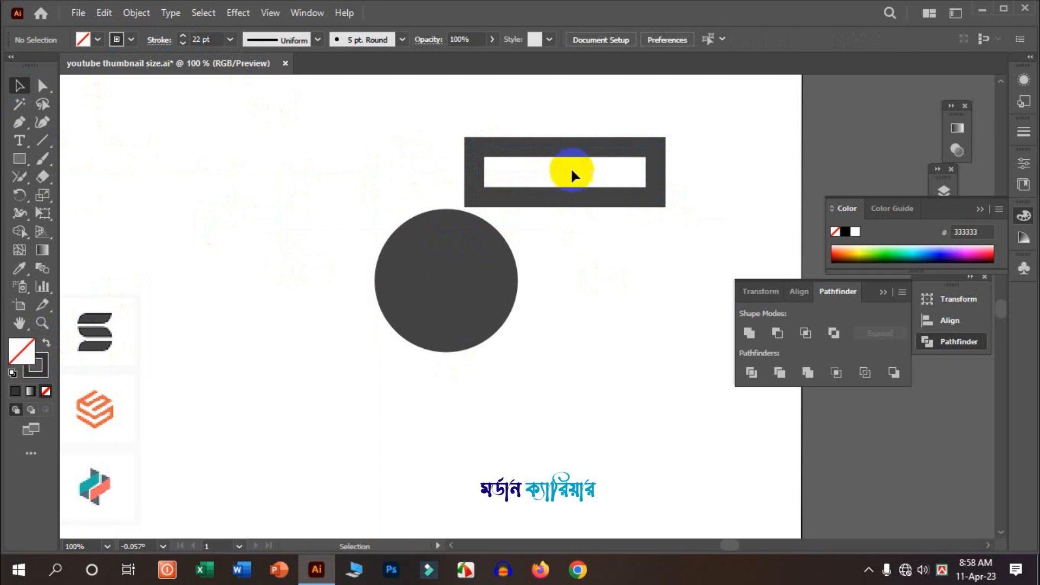
drag(576, 155, 562, 249)
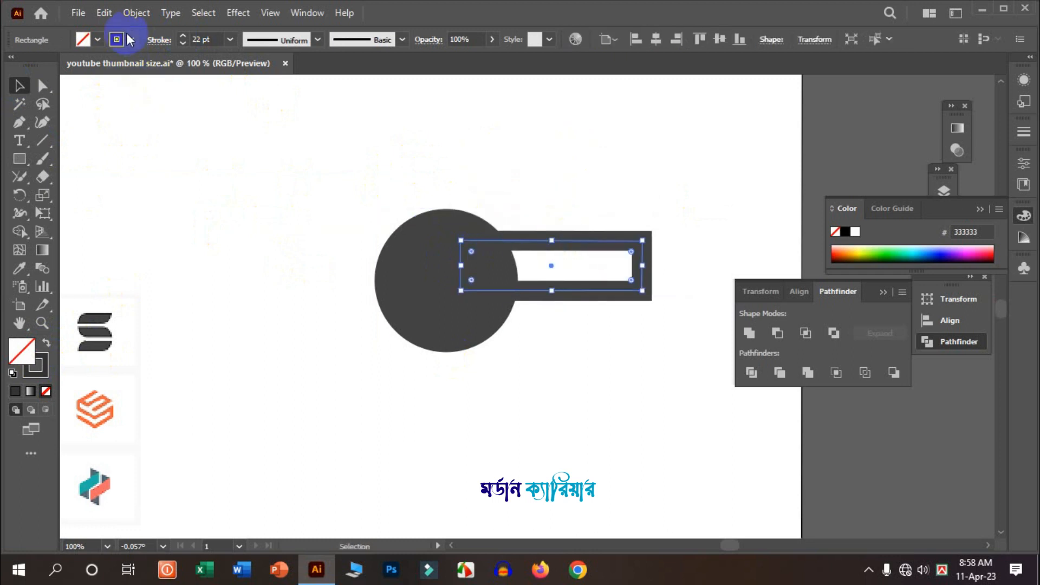
click(131, 39)
click(43, 86)
click(33, 85)
click(367, 195)
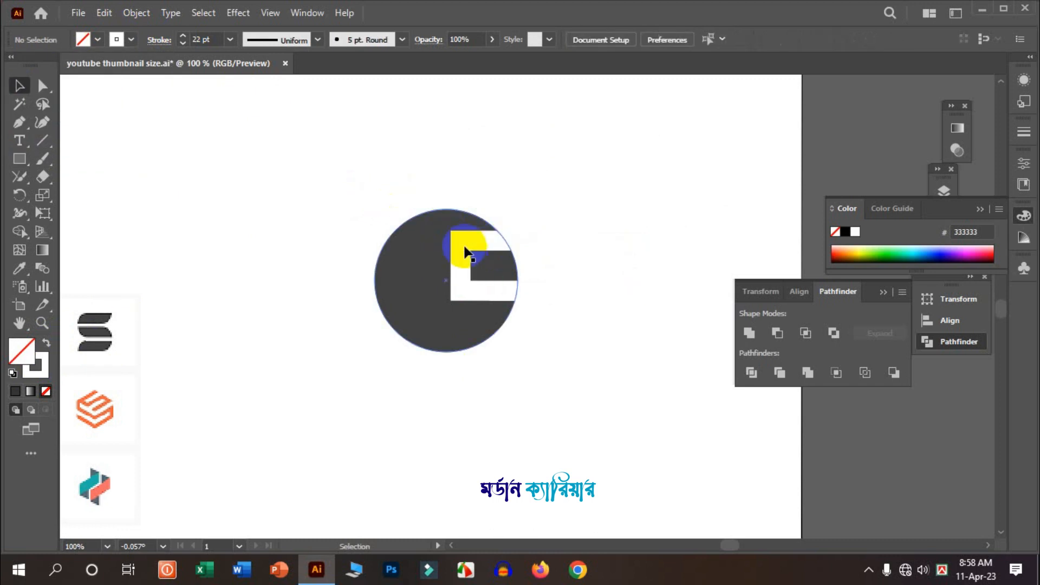
- Round the rectangle's corners fully so it becomes a pill-shaped bar
drag(476, 254, 471, 245)
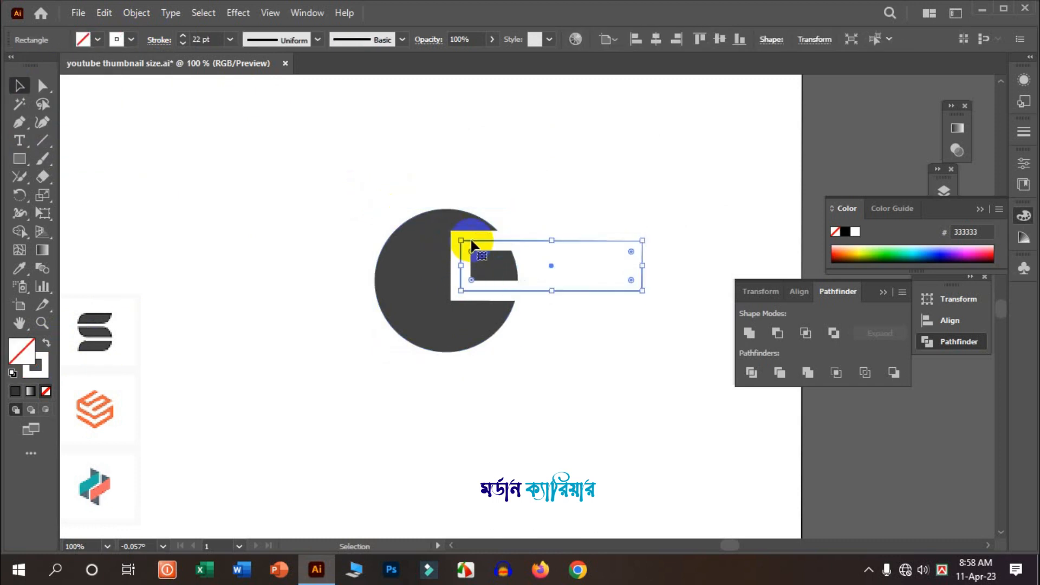
drag(473, 282, 497, 248)
scroll(494, 258, up, 3)
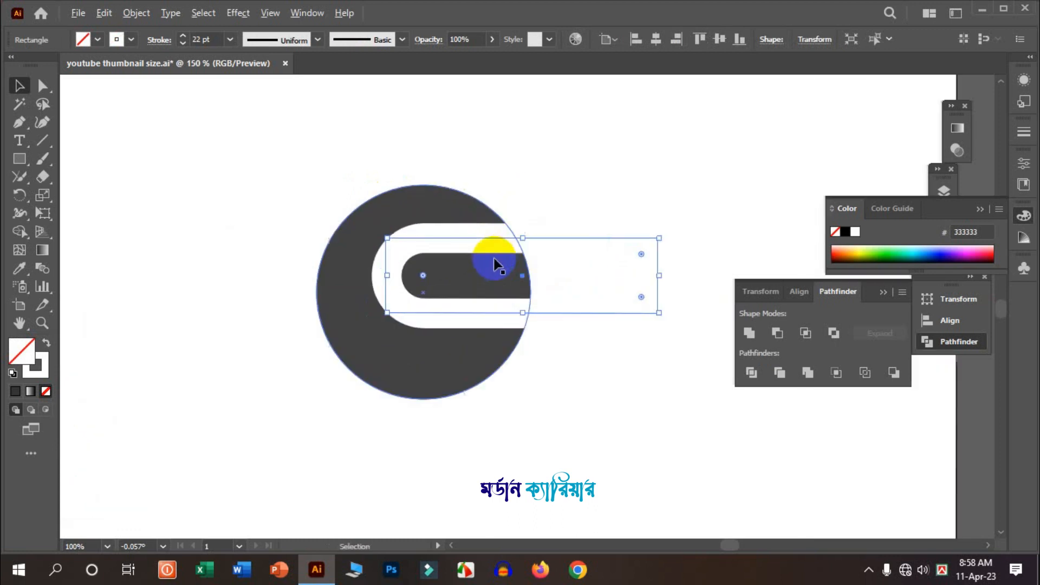
scroll(488, 256, down, 1)
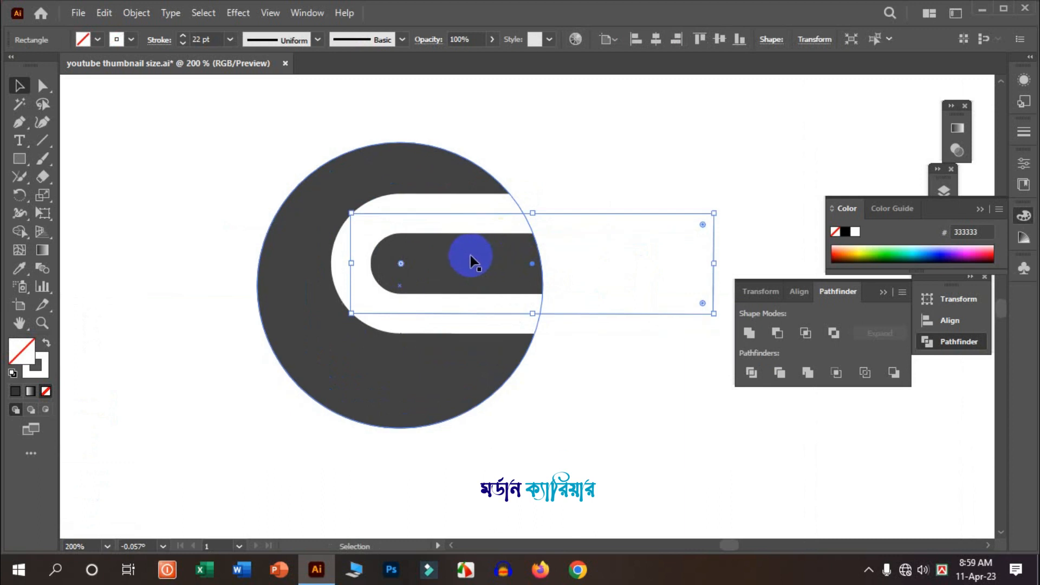
scroll(479, 257, up, 1)
- Move the pill bar up into the circle's upper half, reduce its height, and set its stroke to 18 pt
drag(480, 229, 461, 200)
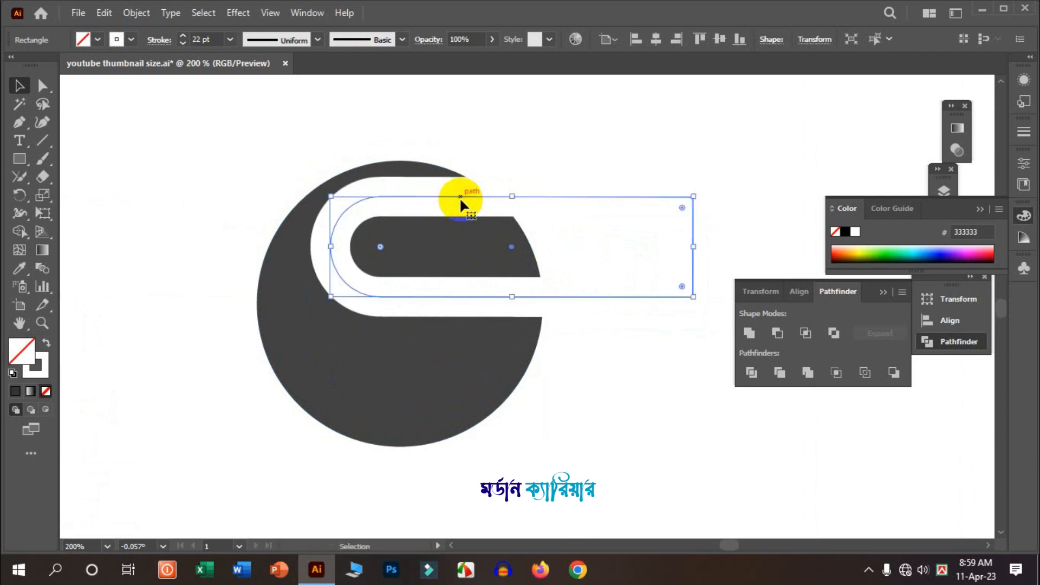
drag(505, 297, 512, 285)
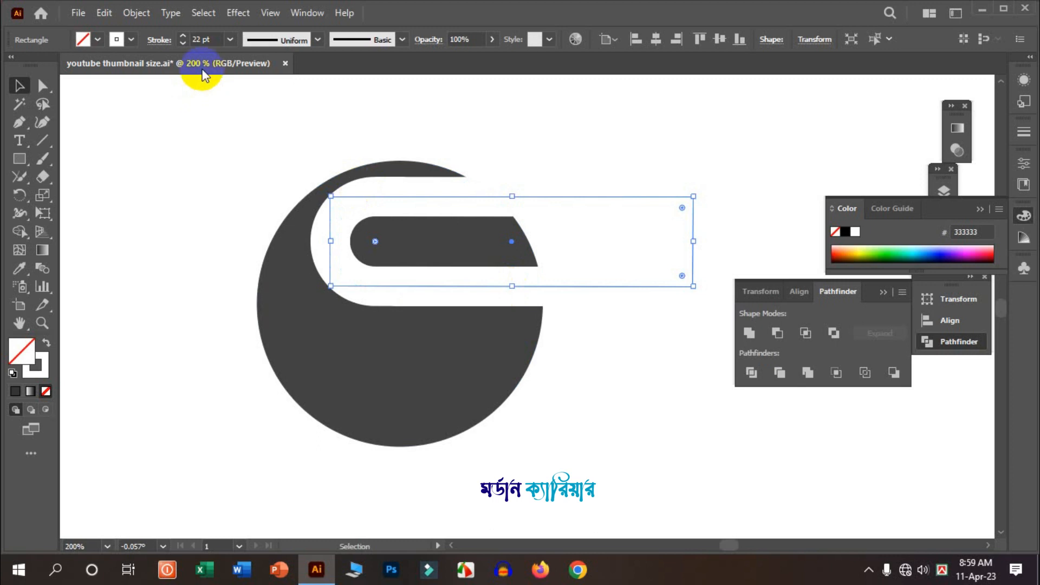
click(183, 44)
click(183, 45)
click(183, 45)
click(183, 44)
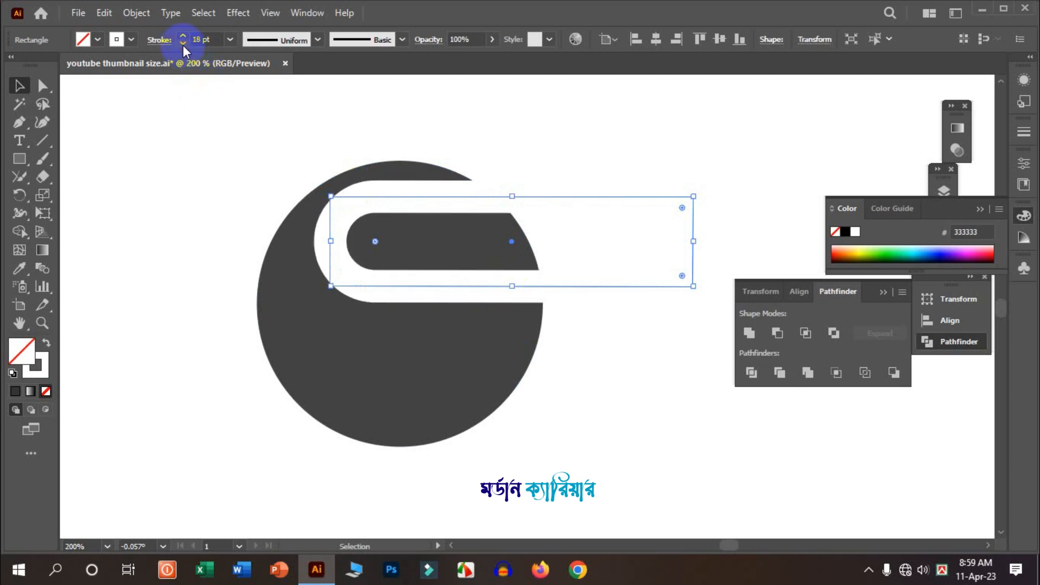
click(331, 136)
click(393, 195)
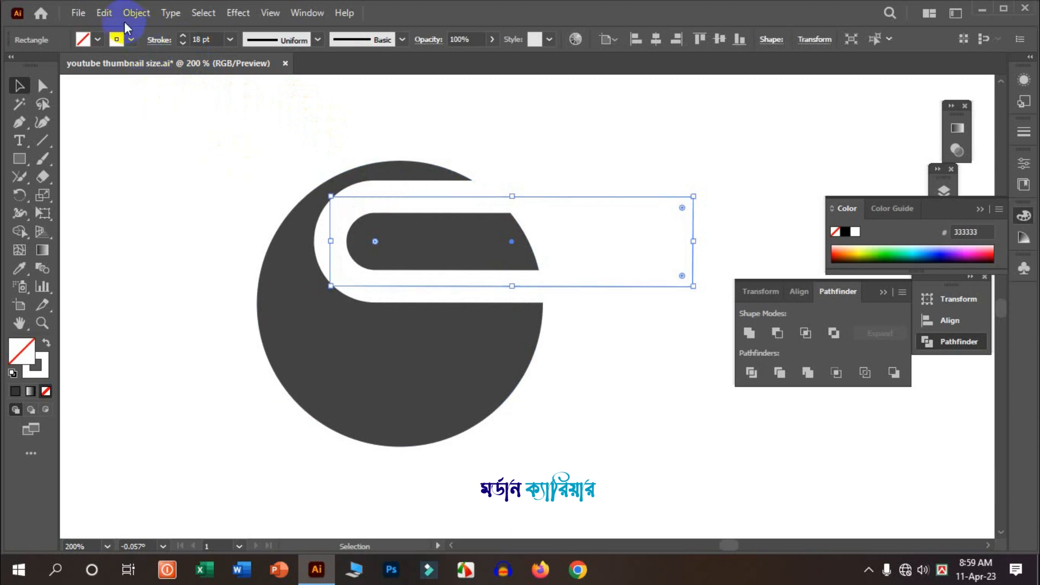
click(111, 11)
click(131, 85)
click(106, 20)
click(179, 152)
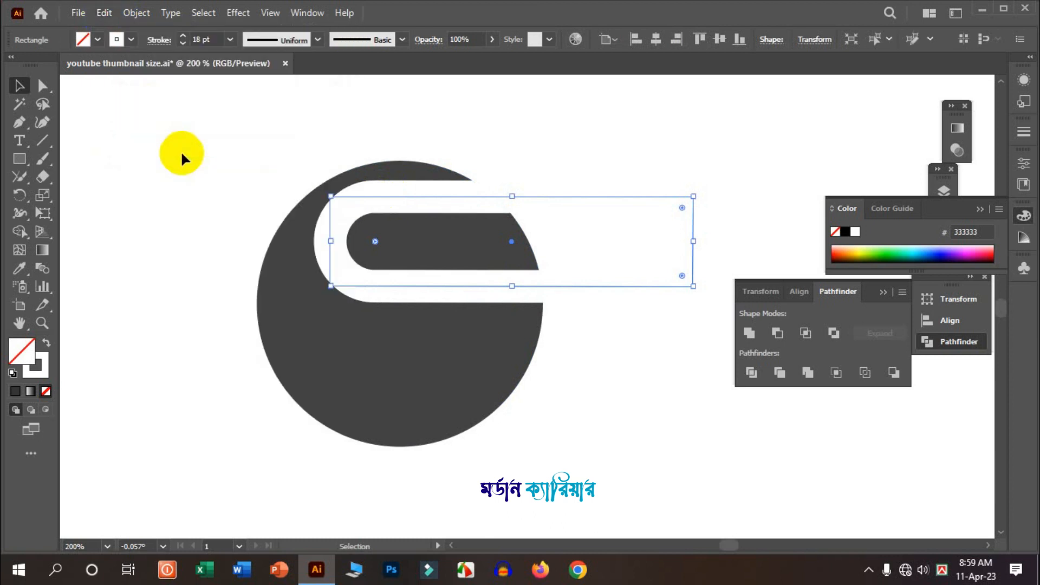
- Create a mirrored copy of the pill bar in the circle's lower half, rounded on the right, and move it left
drag(699, 193, 309, 293)
drag(526, 196, 481, 288)
key(ctrl+z)
click(482, 377)
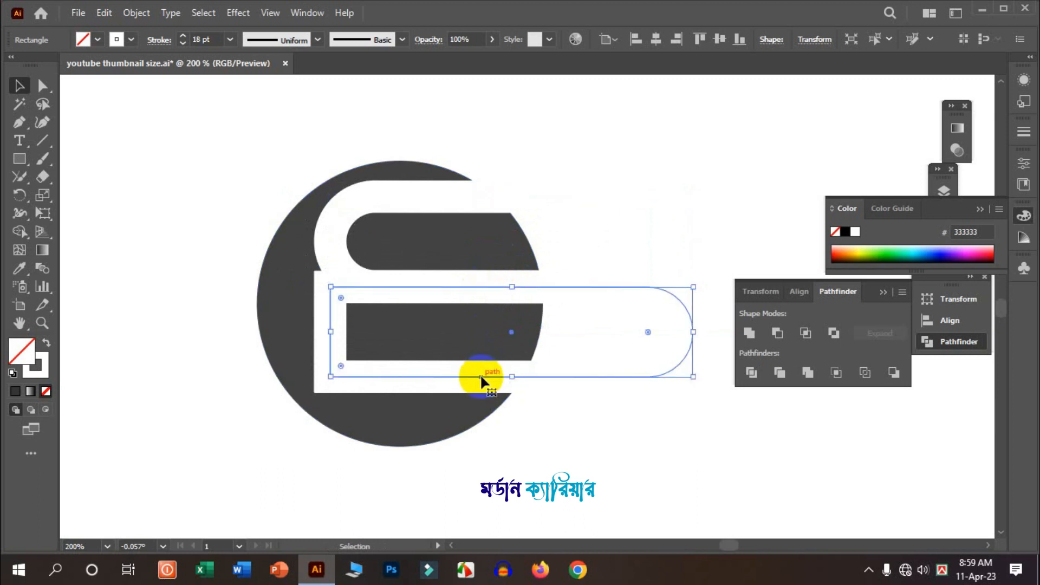
drag(481, 376, 296, 364)
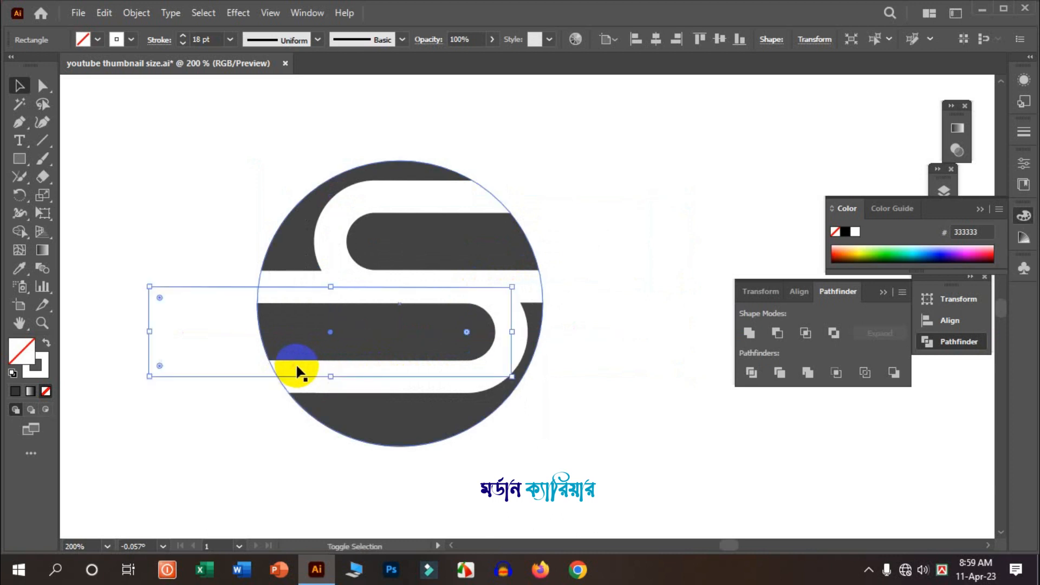
- Nudge the upper pill bar slightly to the left
click(606, 215)
click(397, 202)
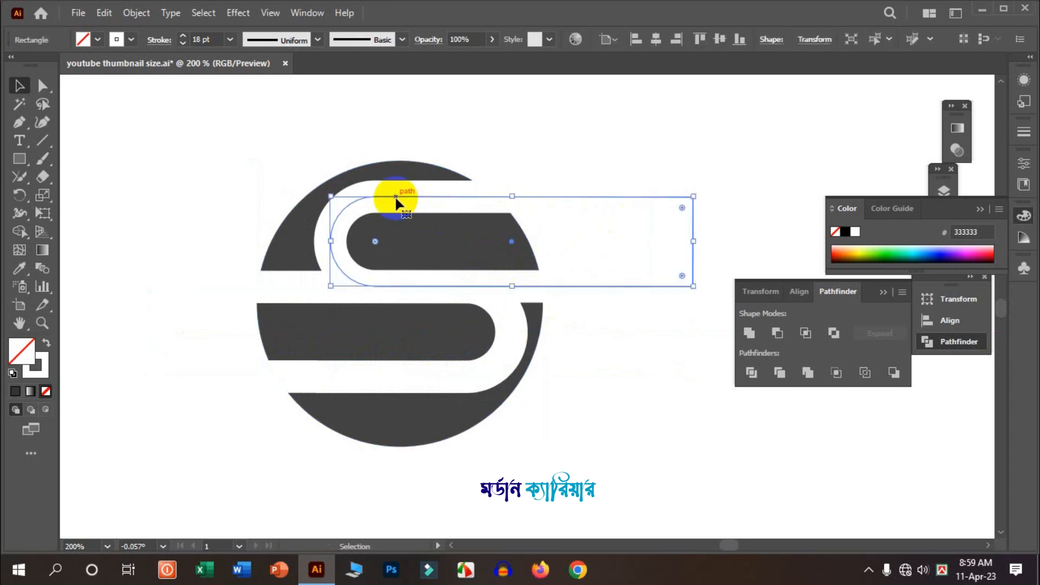
key(Left)
key(Left)
key(Left)
key(Left)
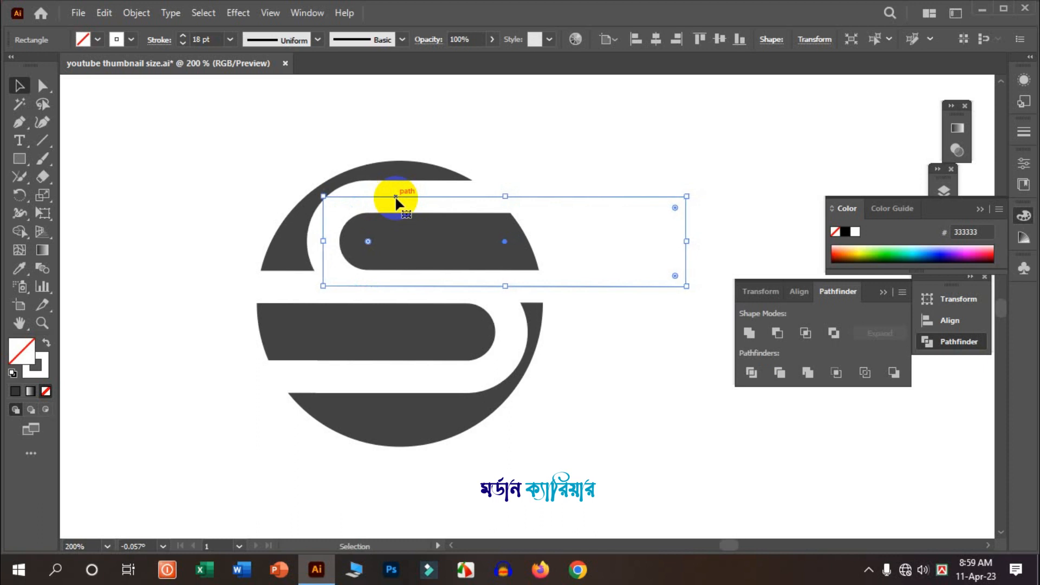
click(591, 381)
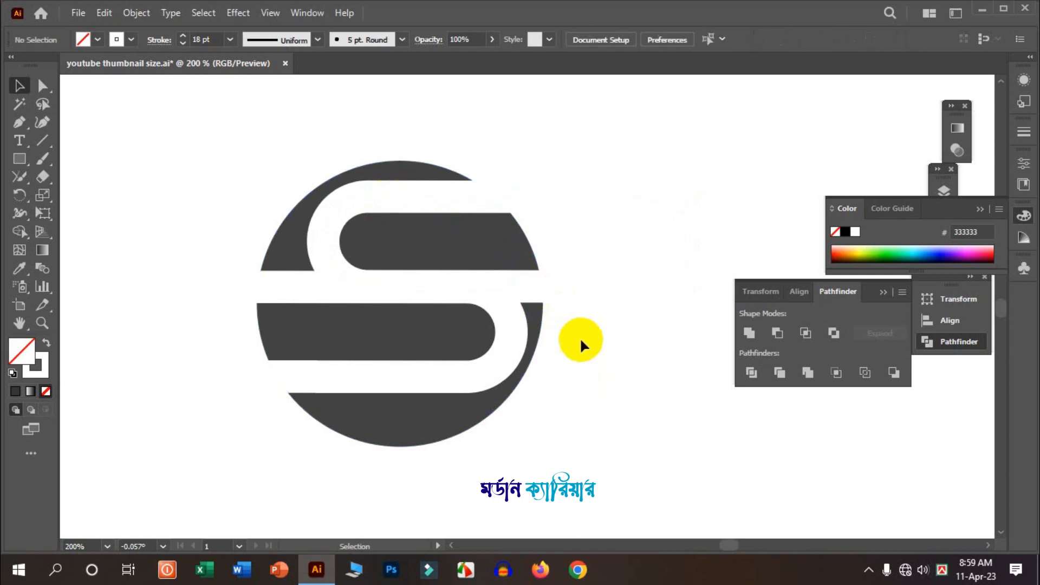
- Select both pill bars and group them
click(309, 290)
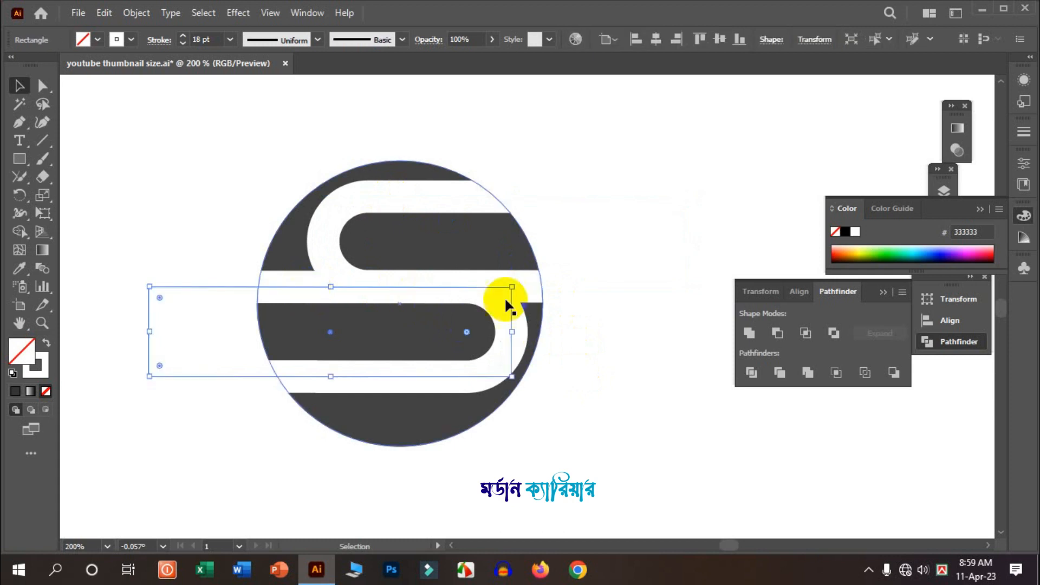
shift+click(534, 284)
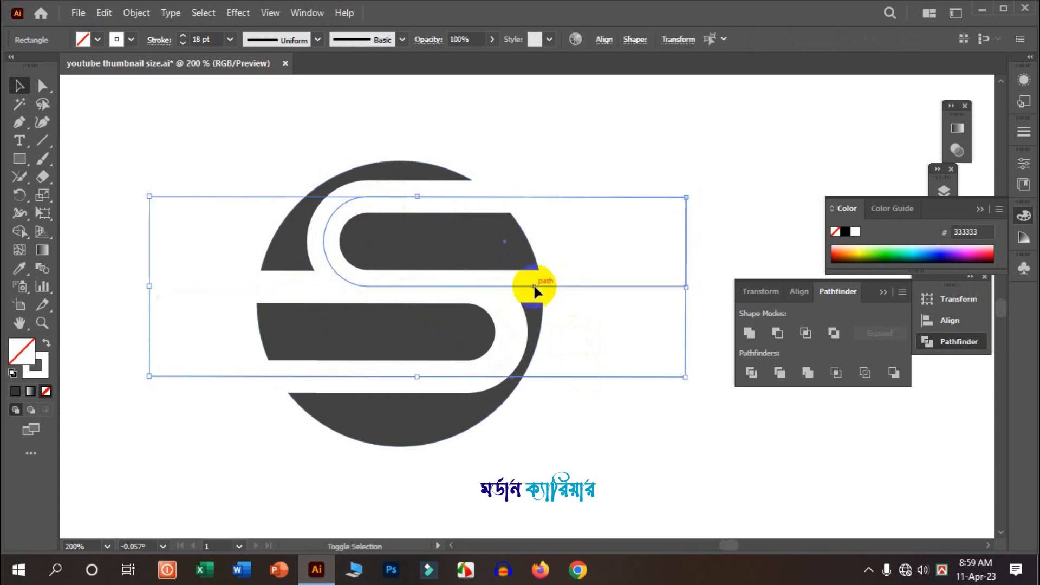
right_click(431, 293)
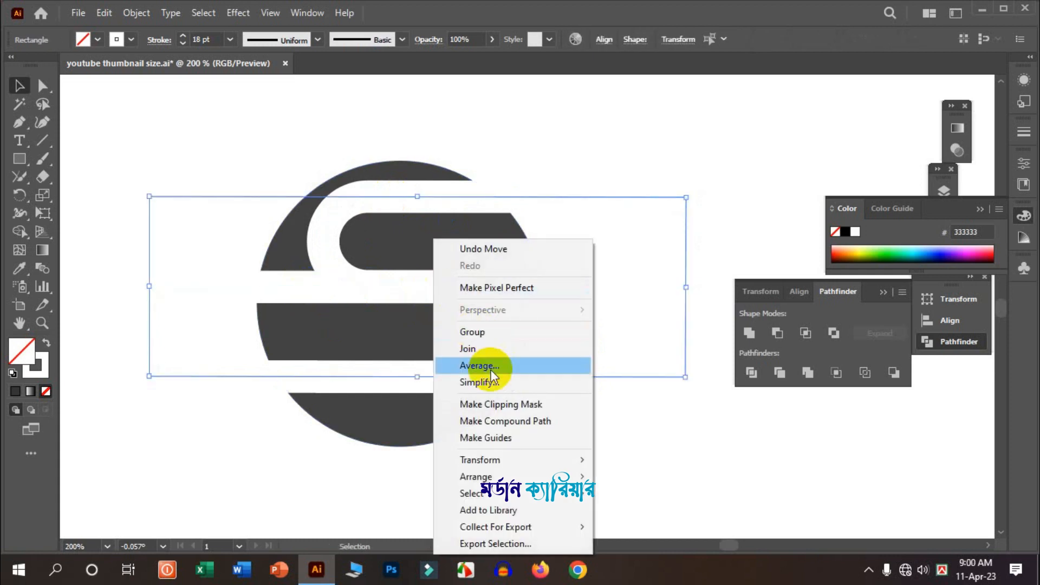
click(493, 334)
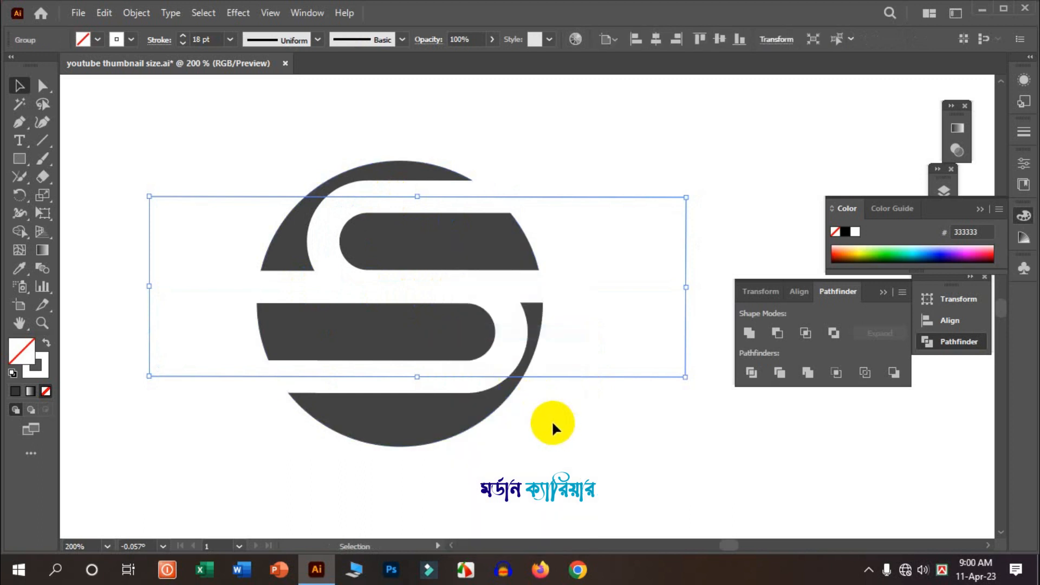
- Select the circle and the bar group and align them to each other's horizontal and vertical centres
drag(552, 420, 436, 267)
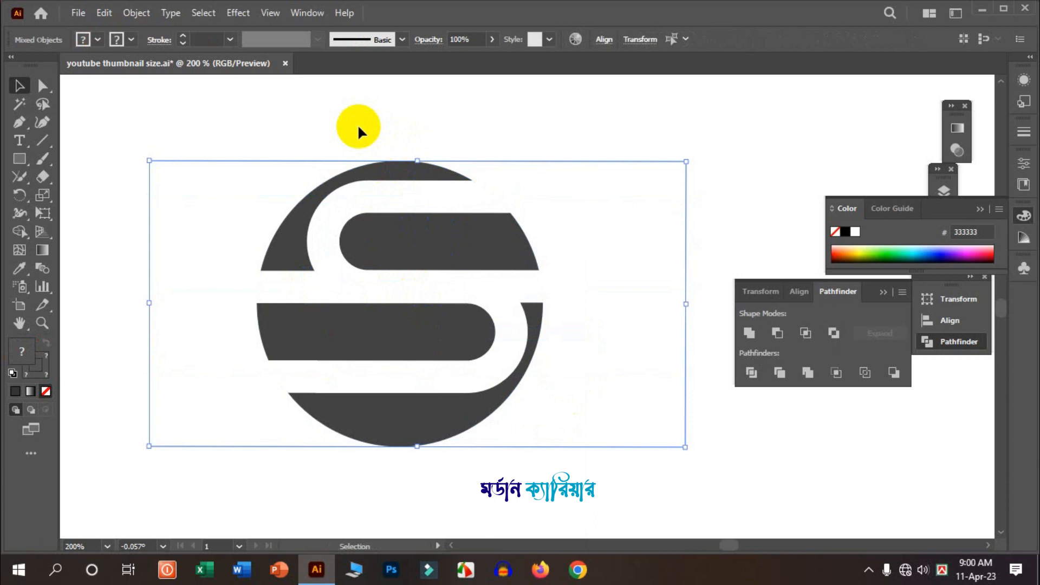
click(604, 40)
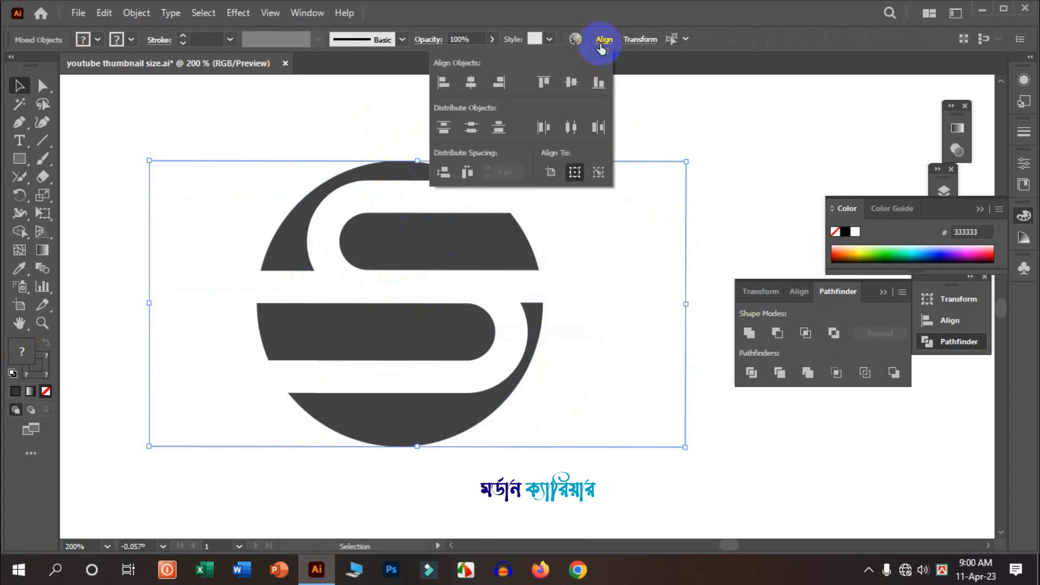
click(471, 81)
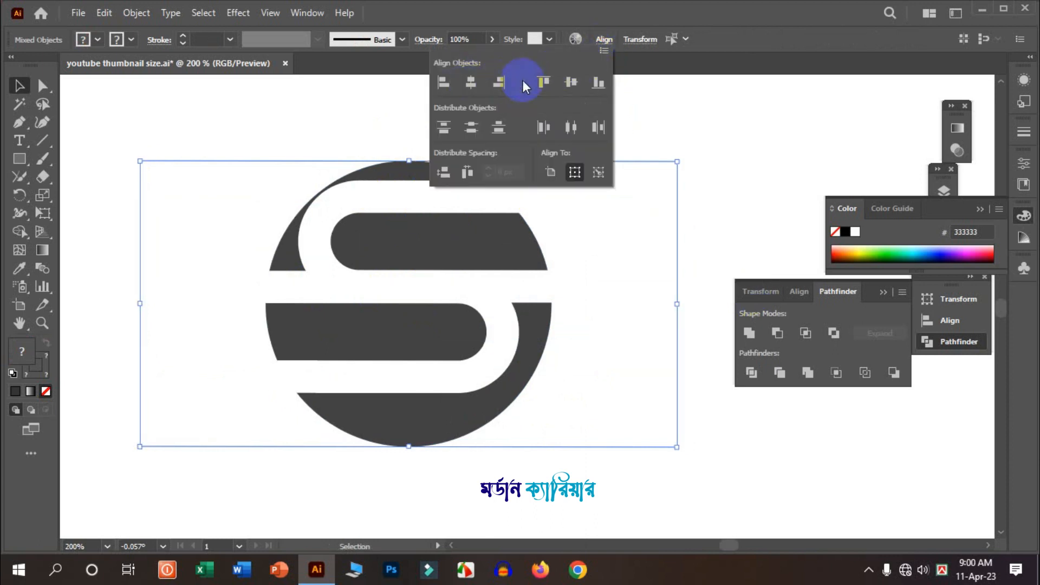
click(572, 82)
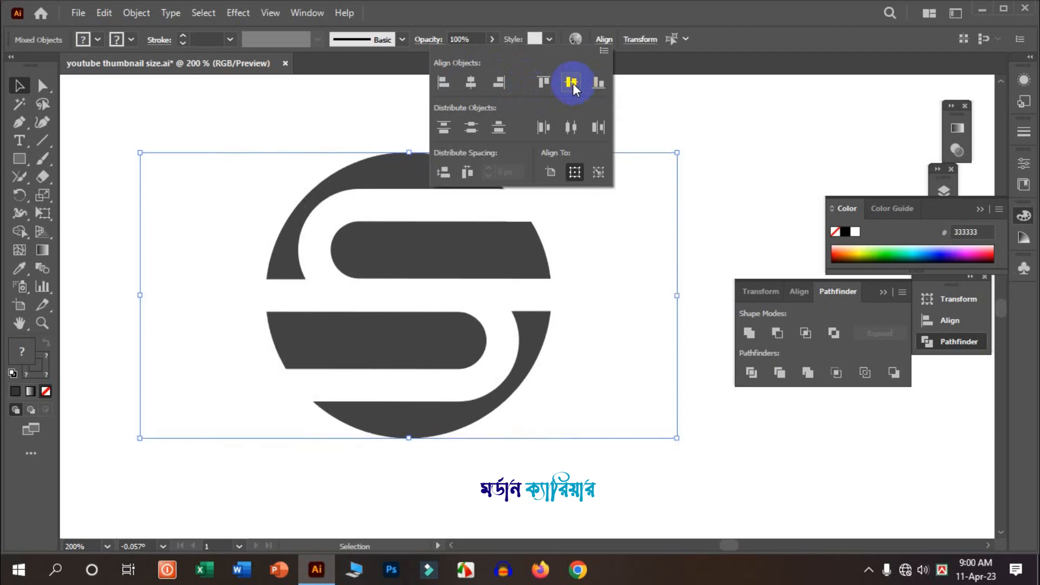
click(730, 144)
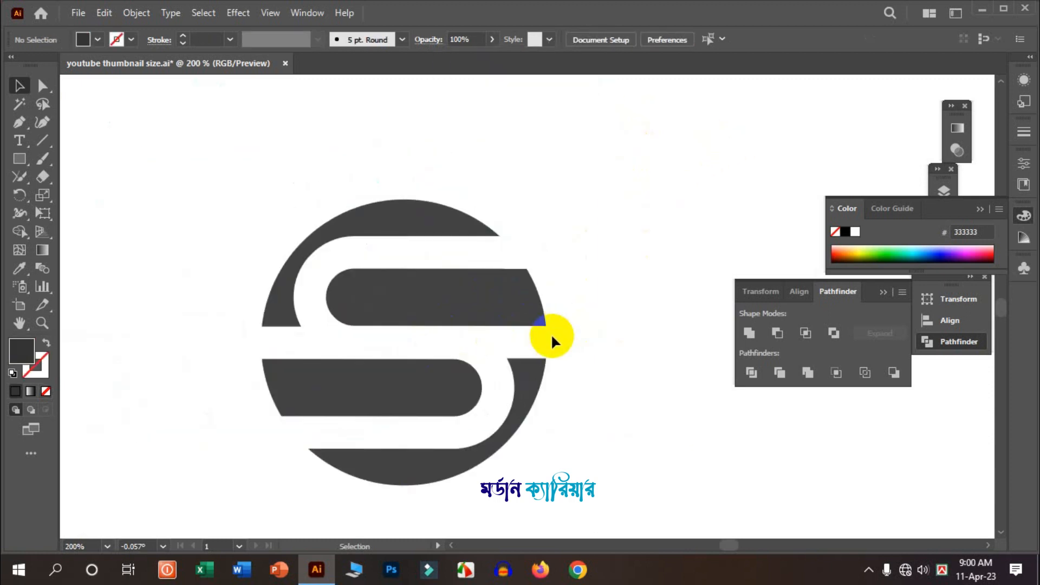
- Expand the pill bar group's fill and stroke into shapes
click(552, 342)
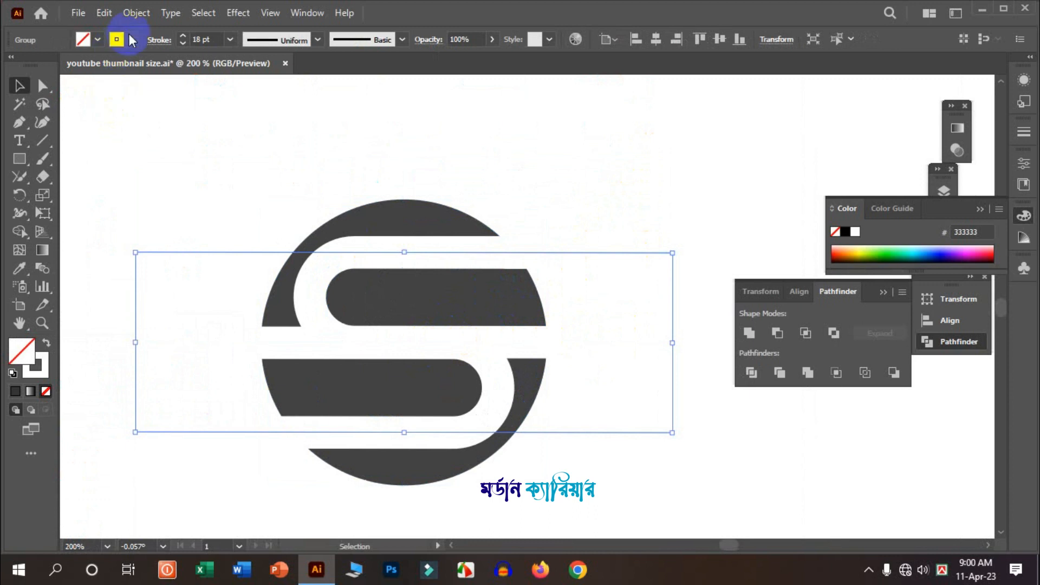
click(136, 13)
click(226, 189)
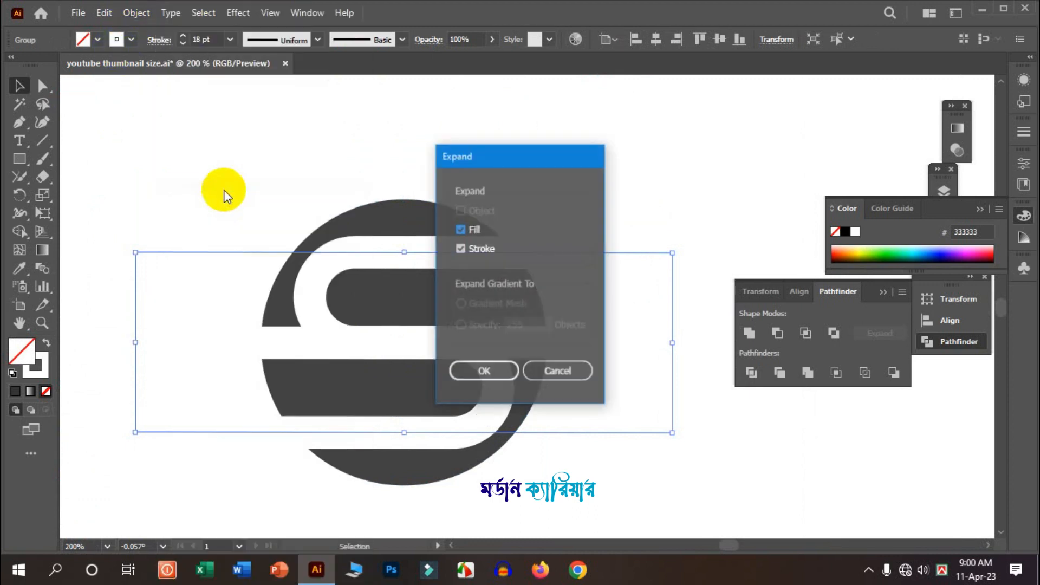
click(488, 373)
- Select the expanded pill bars and fill them with red
click(422, 310)
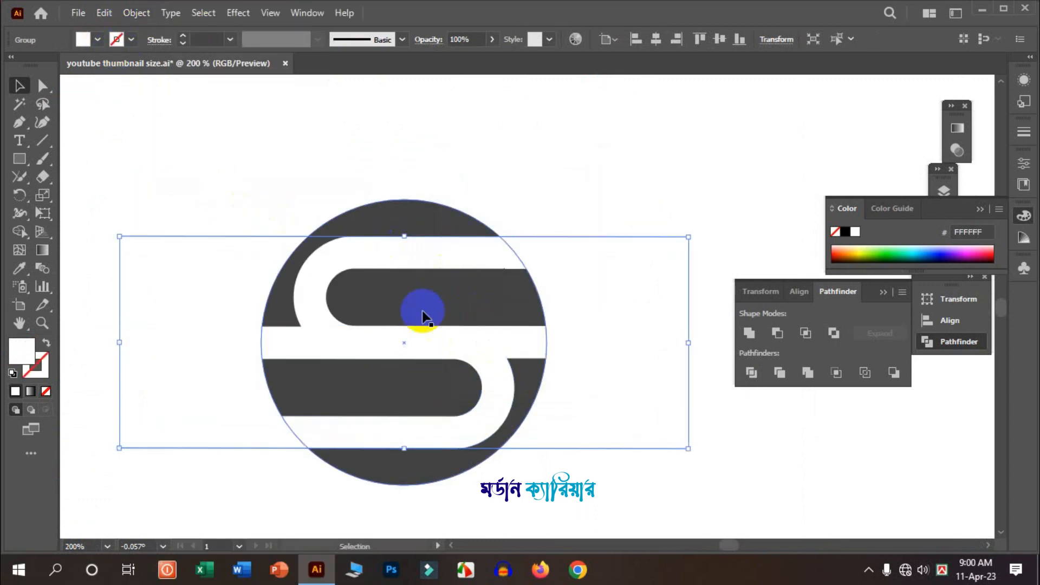
drag(344, 155, 522, 373)
scroll(470, 375, down, 1)
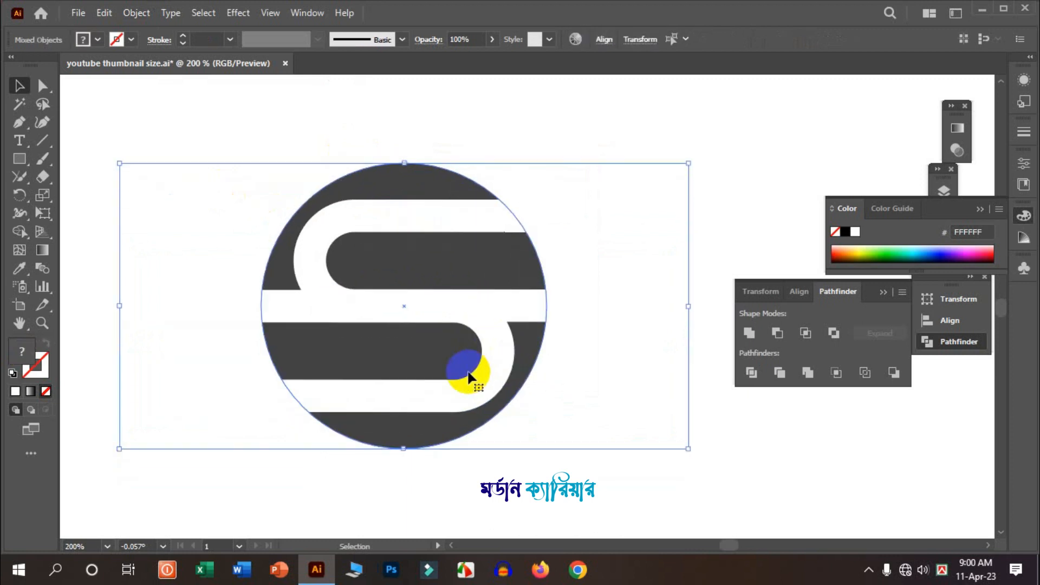
click(498, 344)
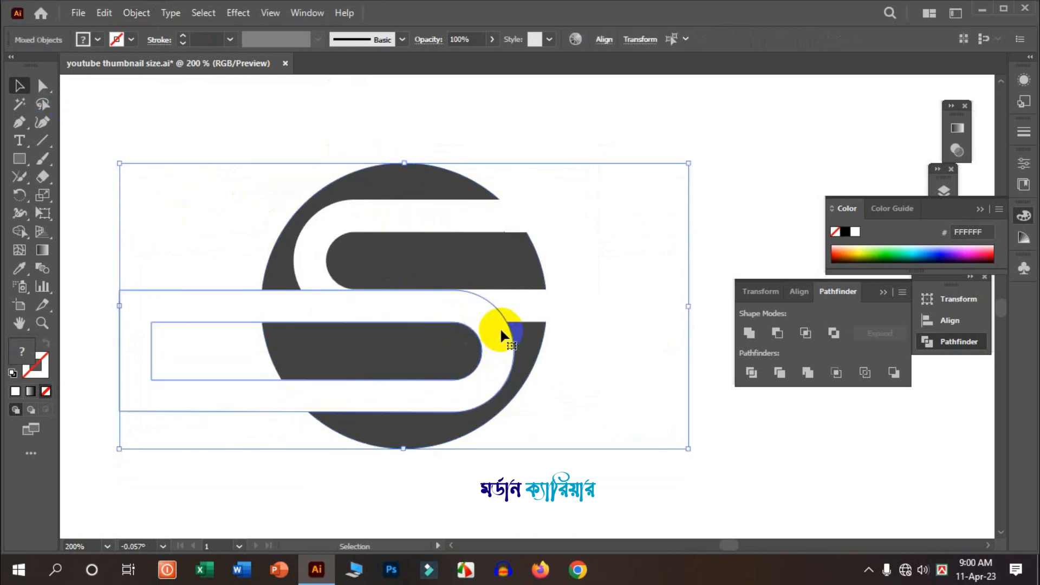
click(610, 183)
click(606, 212)
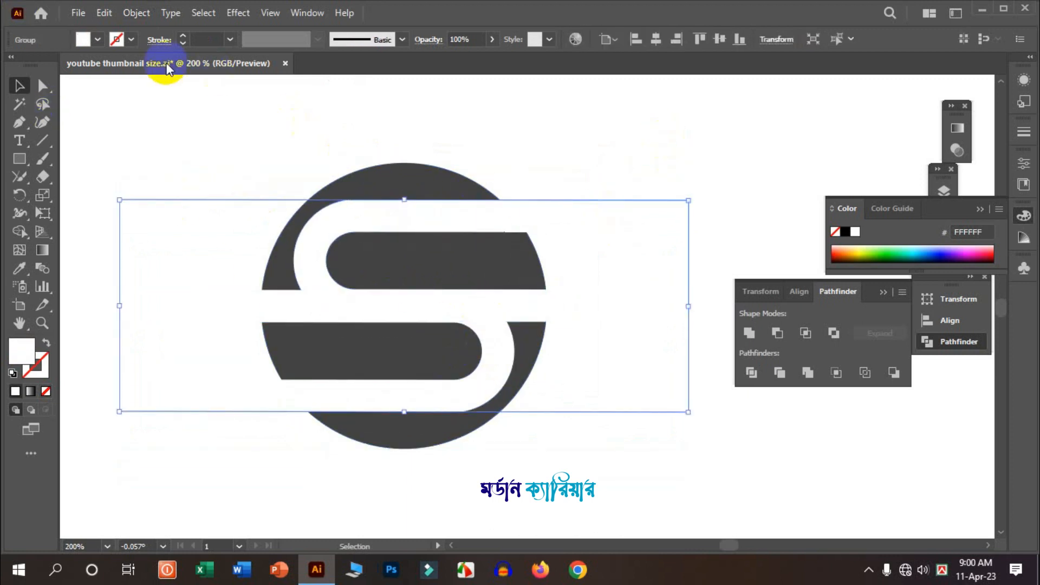
click(98, 39)
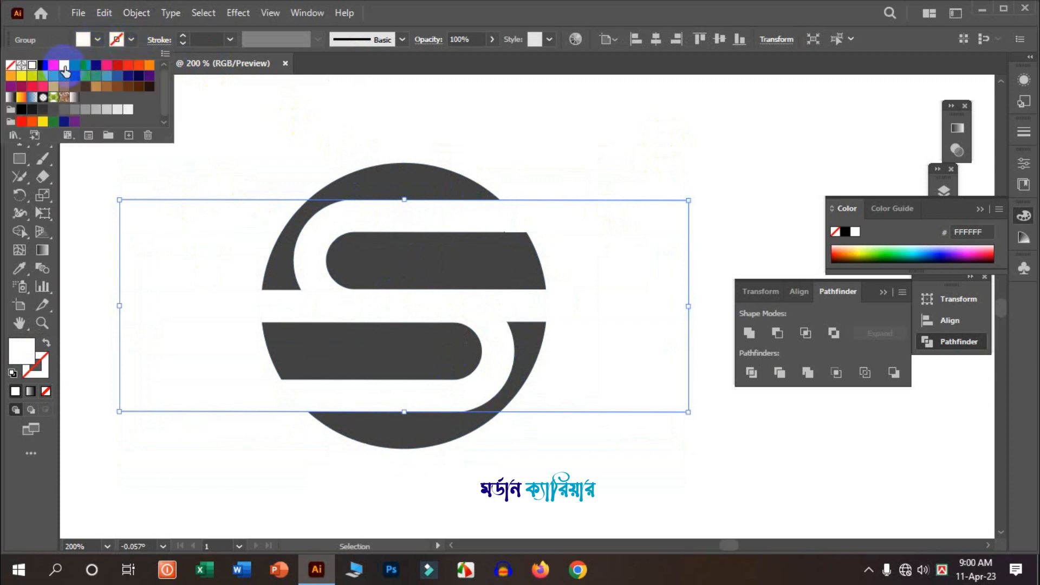
click(53, 68)
click(313, 129)
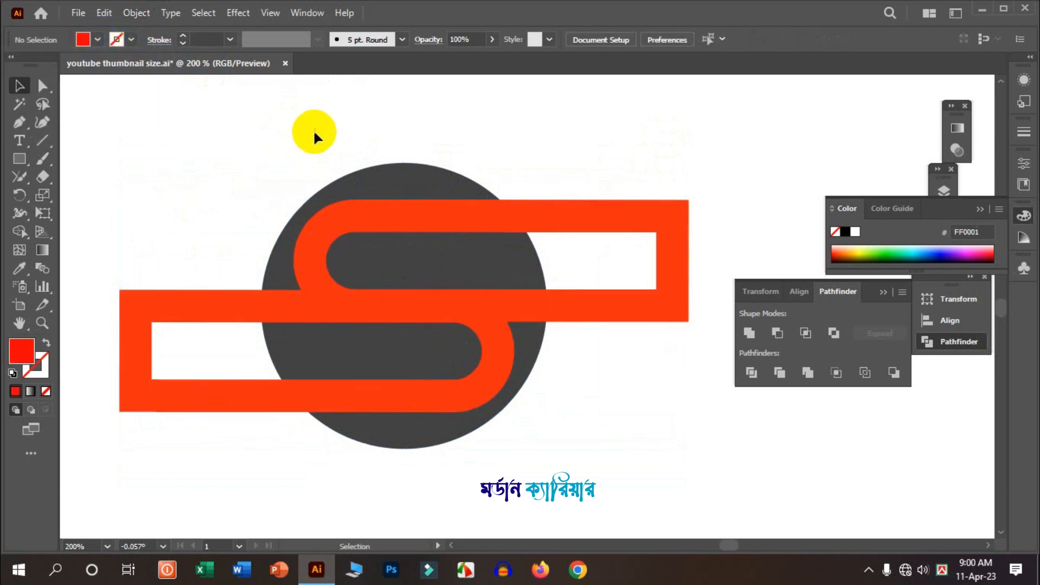
- Select the lower pill bar, nudge it slightly at close zoom and fill it with blue
key(ctrl+minus)
click(360, 264)
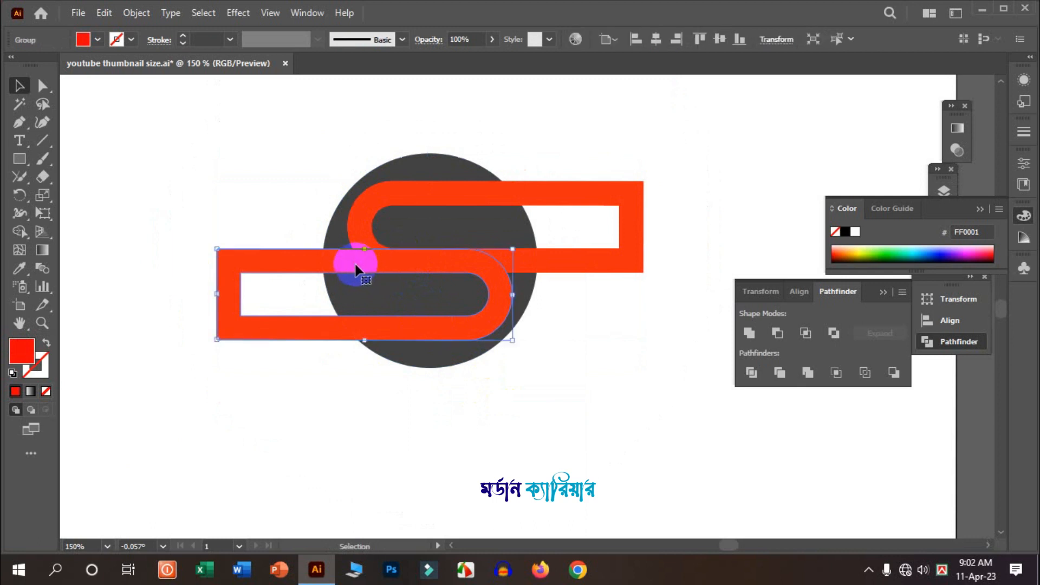
scroll(390, 268, up, 5)
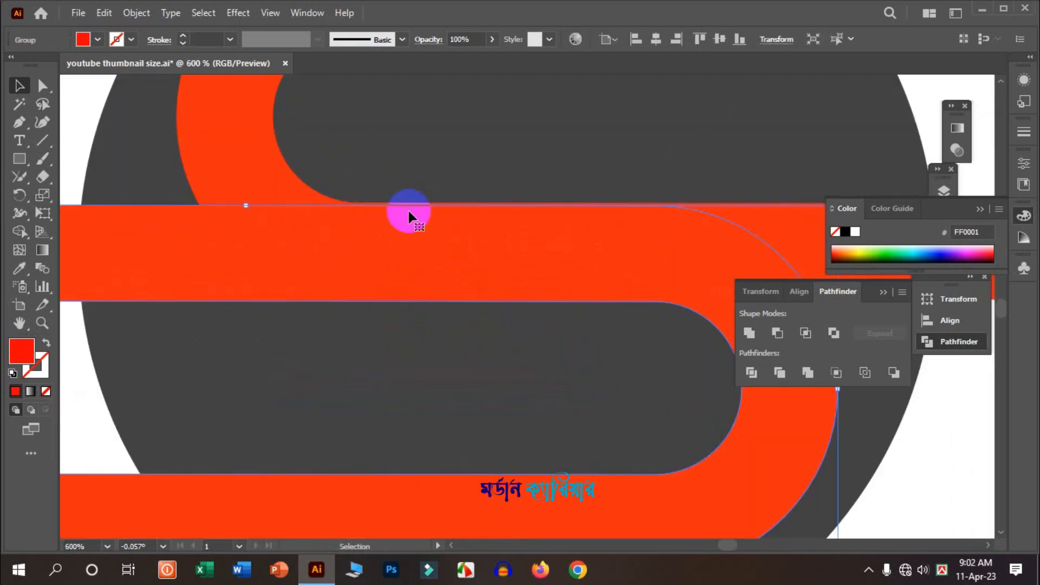
scroll(470, 239, up, 2)
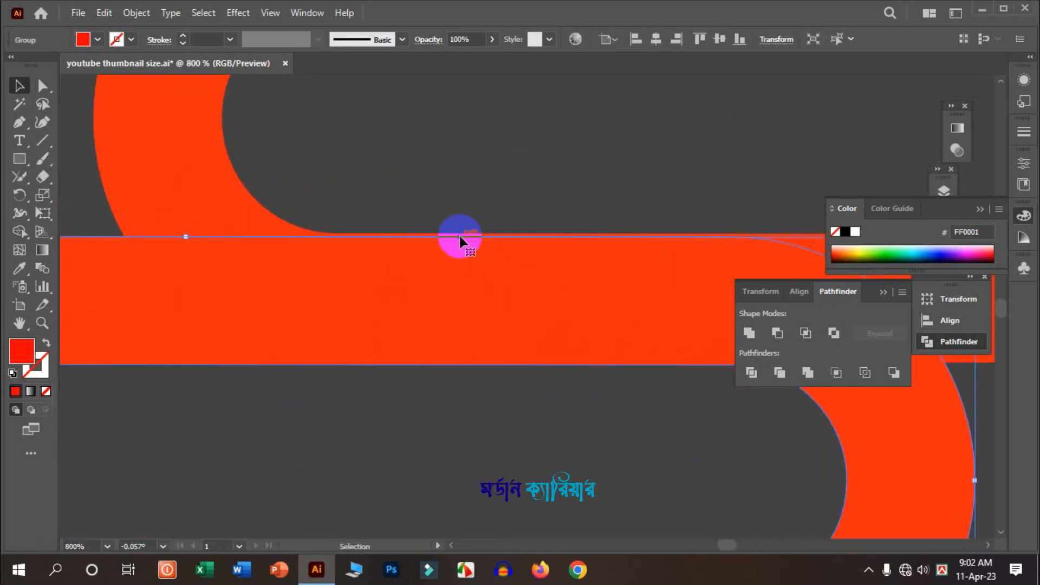
scroll(470, 262, up, 1)
scroll(512, 257, up, 1)
drag(513, 260, 514, 261)
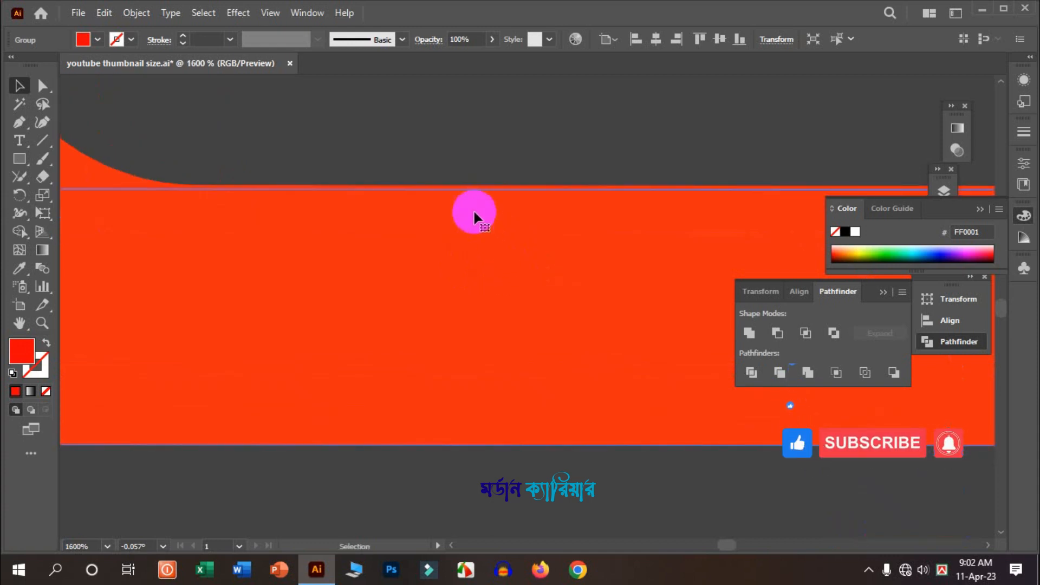
scroll(475, 216, down, 3)
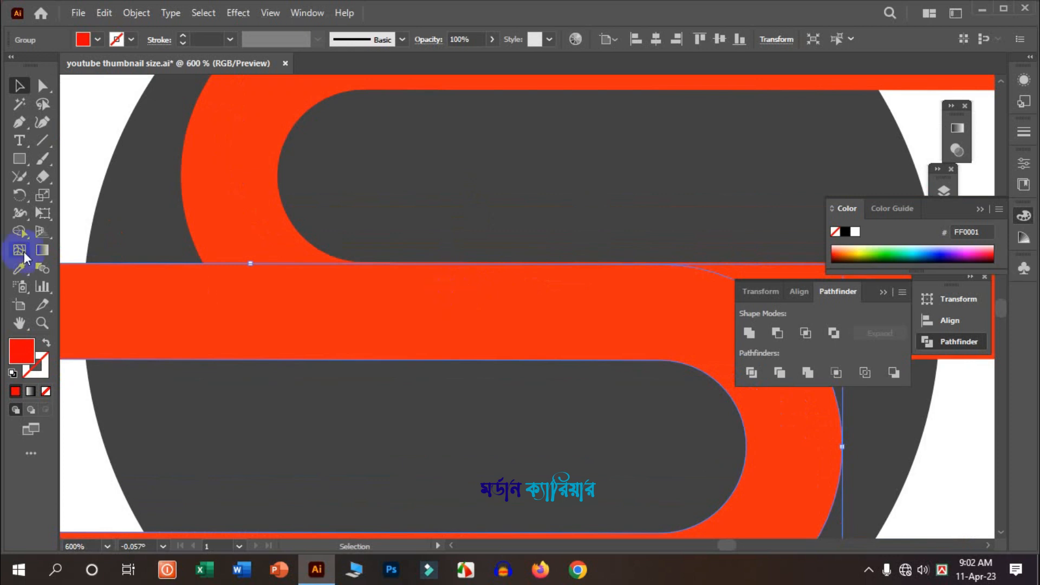
click(83, 40)
click(81, 65)
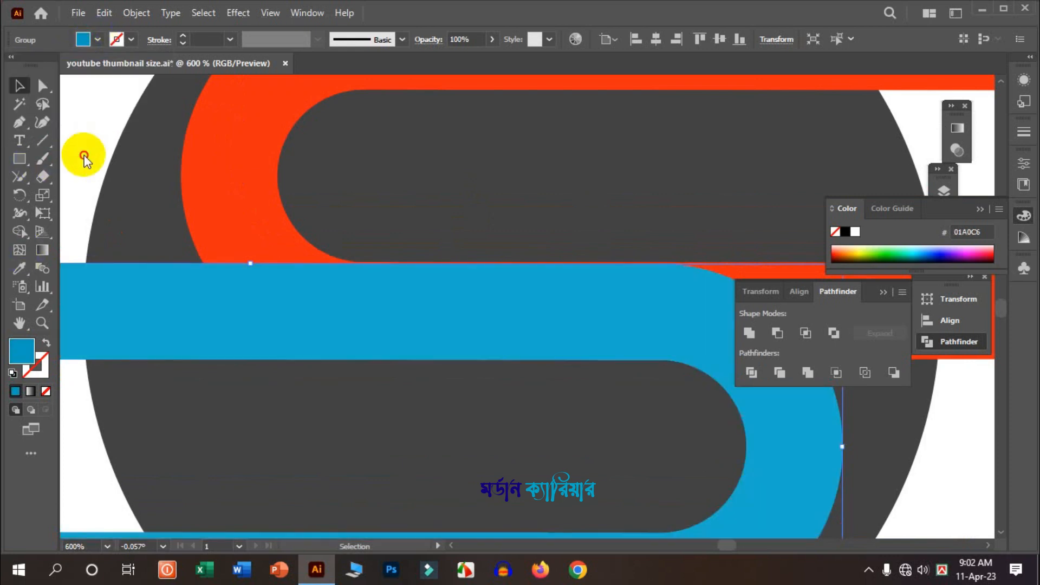
- Nudge the blue bar up so its top edge meets the red bar's edge
click(391, 256)
scroll(472, 258, up, 3)
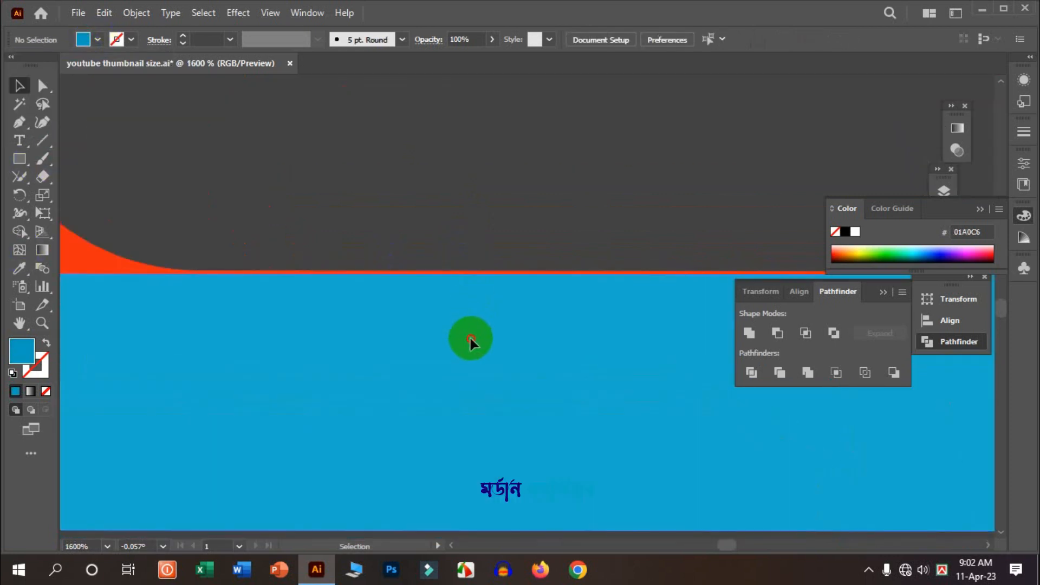
drag(470, 338, 467, 331)
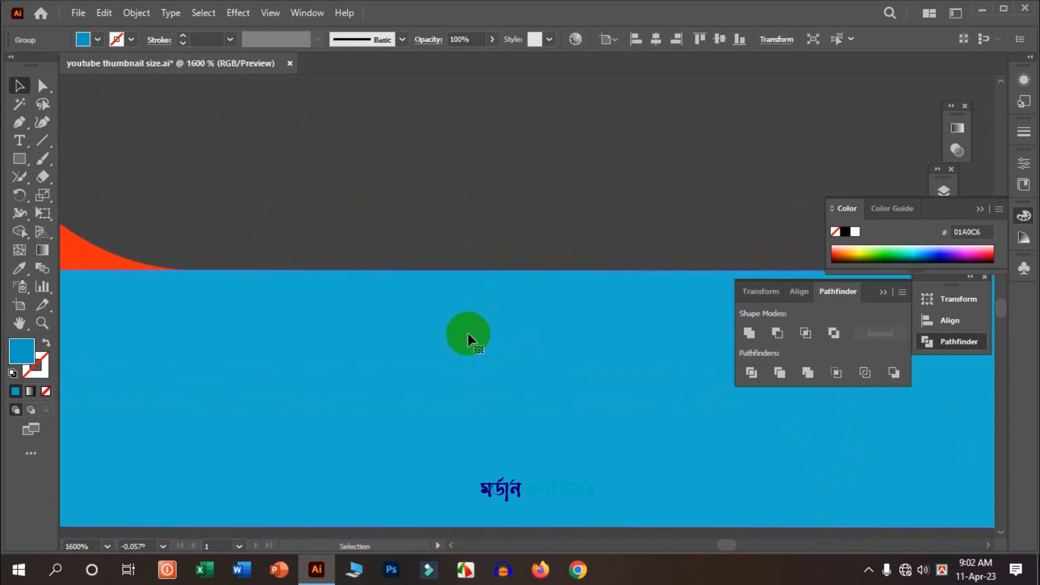
scroll(447, 330, down, 8)
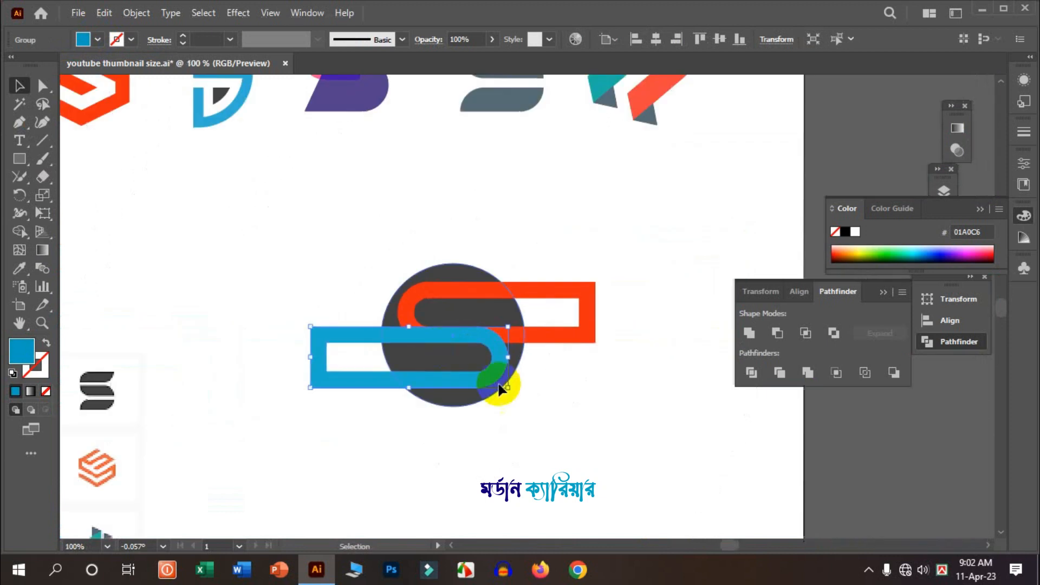
click(559, 392)
- Select the circle and both bars and divide them with Pathfinder Divide
scroll(516, 384, up, 1)
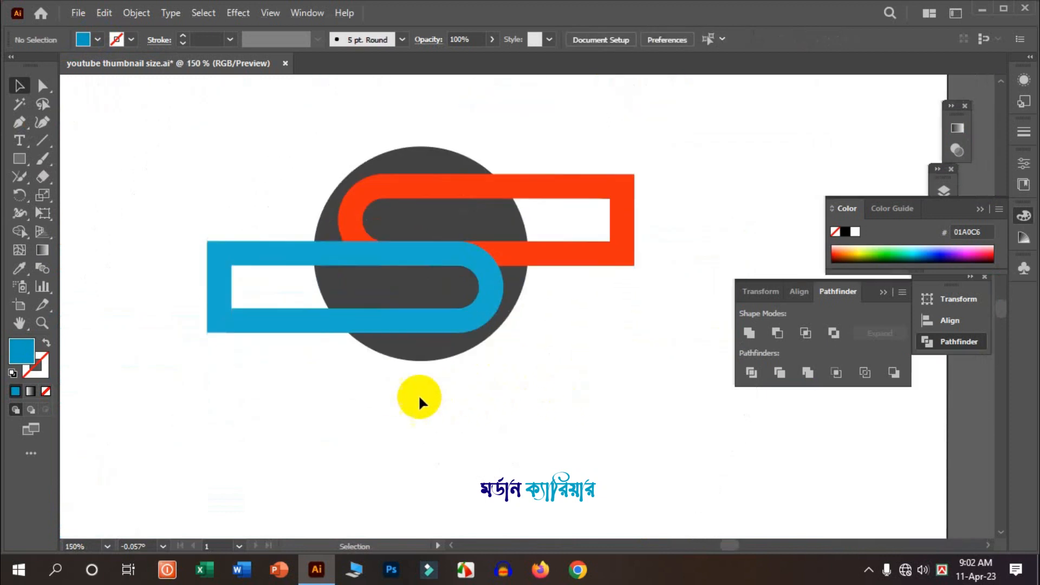
scroll(511, 270, up, 1)
drag(551, 382, 326, 160)
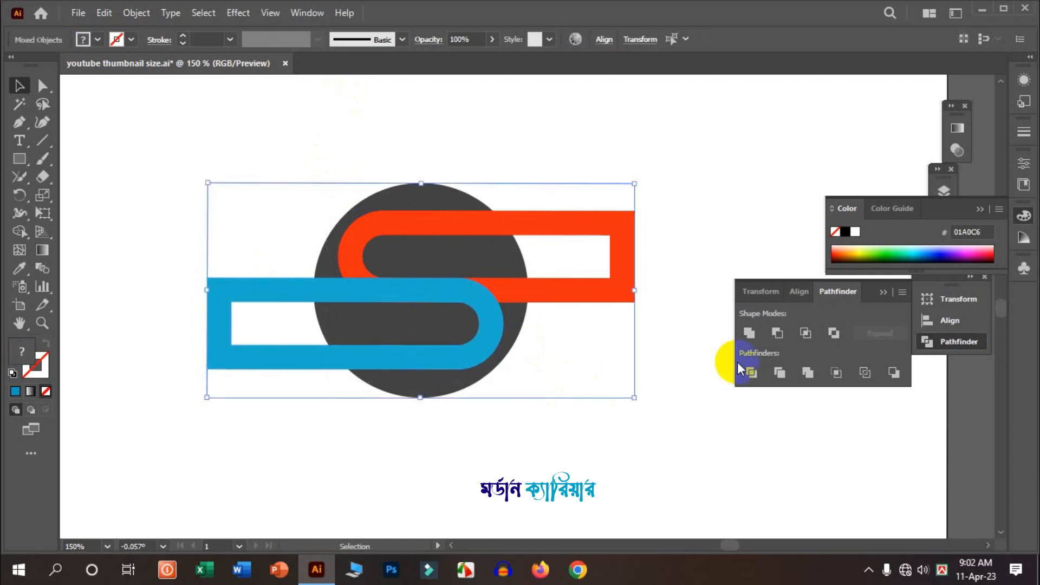
click(752, 373)
- Ungroup the divided pieces and delete the red and blue bar fragments outside the circle
right_click(475, 281)
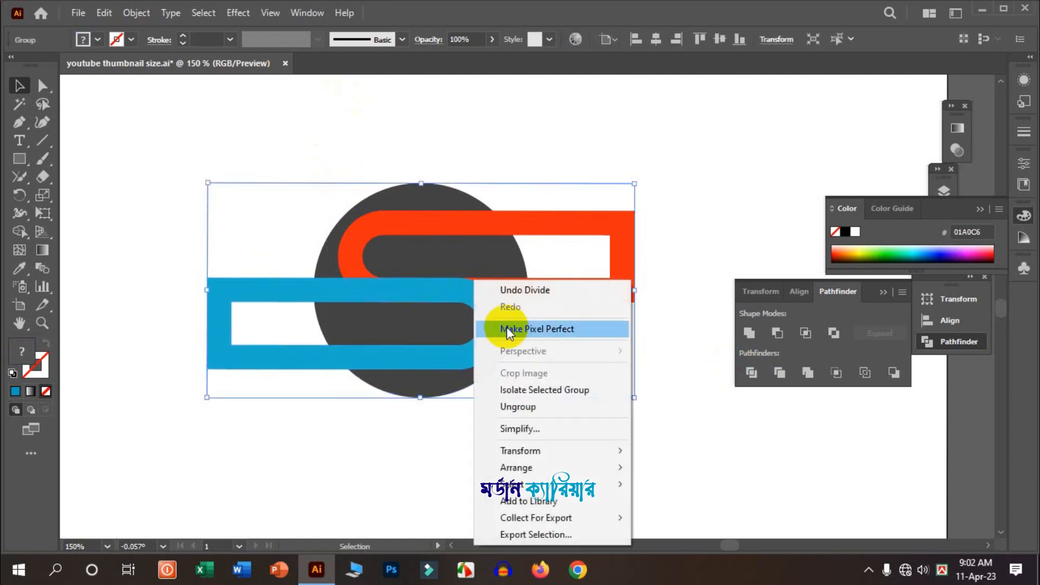
click(531, 412)
click(600, 298)
click(592, 297)
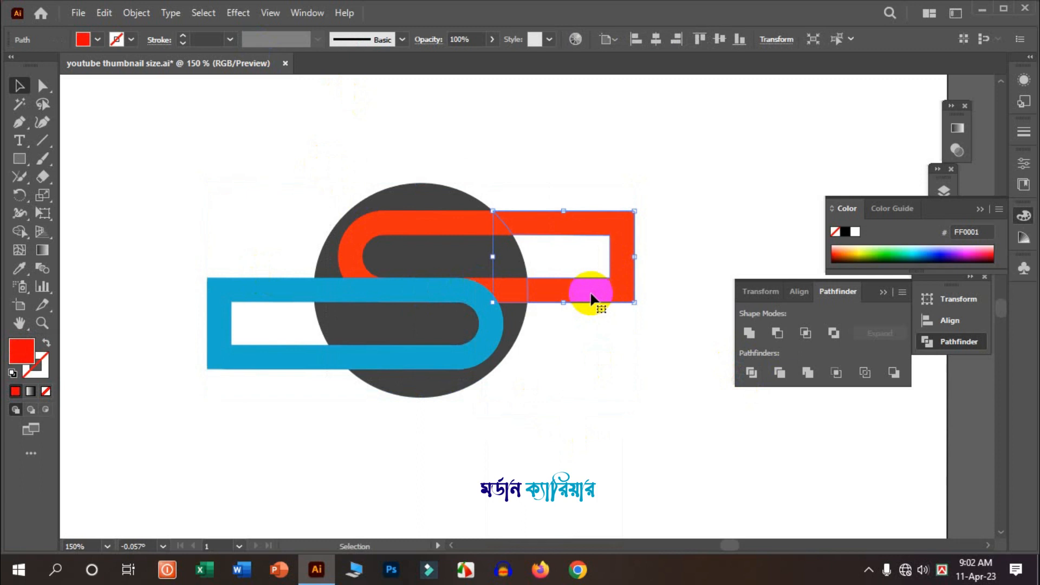
key(Delete)
click(223, 296)
key(Delete)
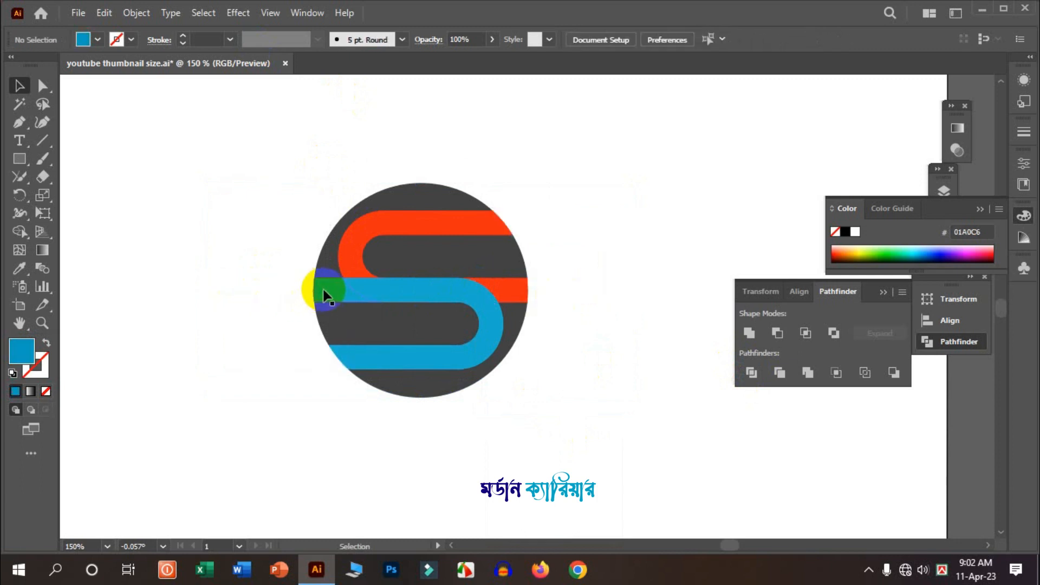
- Delete the bar fragments inside the circle so the white S shape shows through
click(324, 292)
click(504, 304)
click(457, 296)
key(Delete)
click(351, 239)
key(Delete)
click(432, 302)
click(488, 320)
key(Delete)
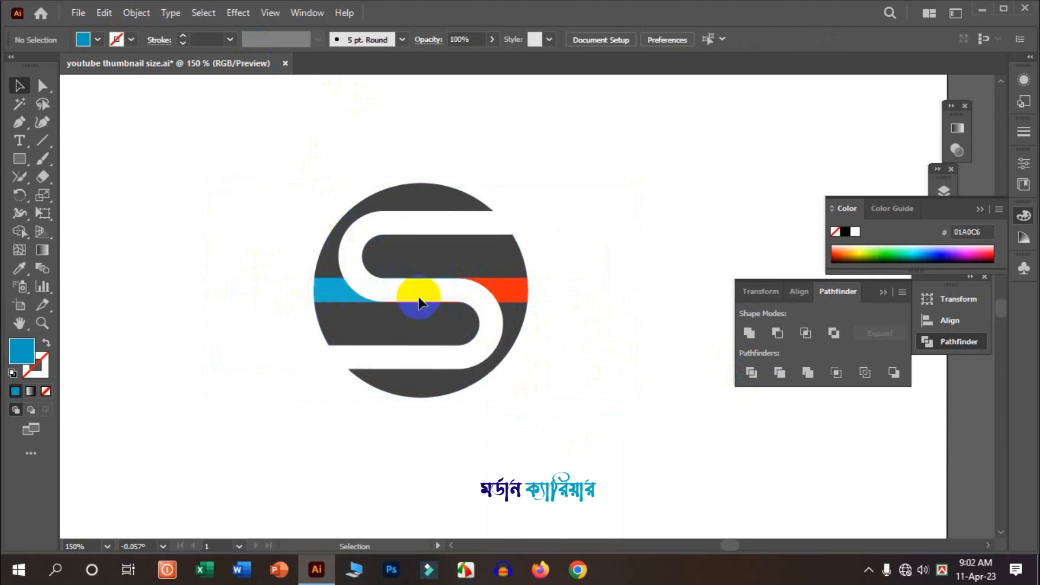
click(433, 301)
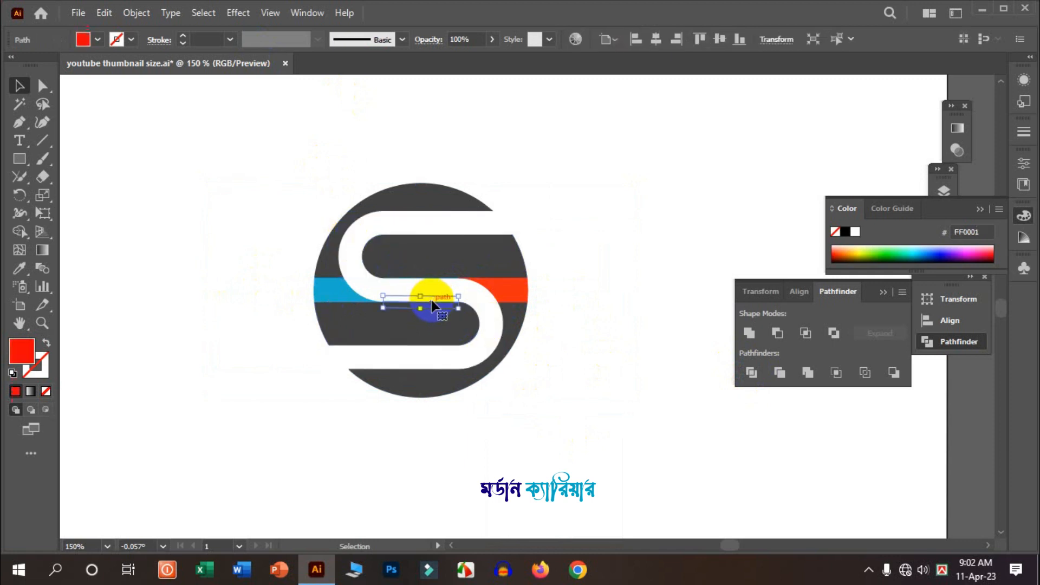
key(Delete)
- Select and delete the remaining leftover fragments around the circle
drag(556, 159, 608, 327)
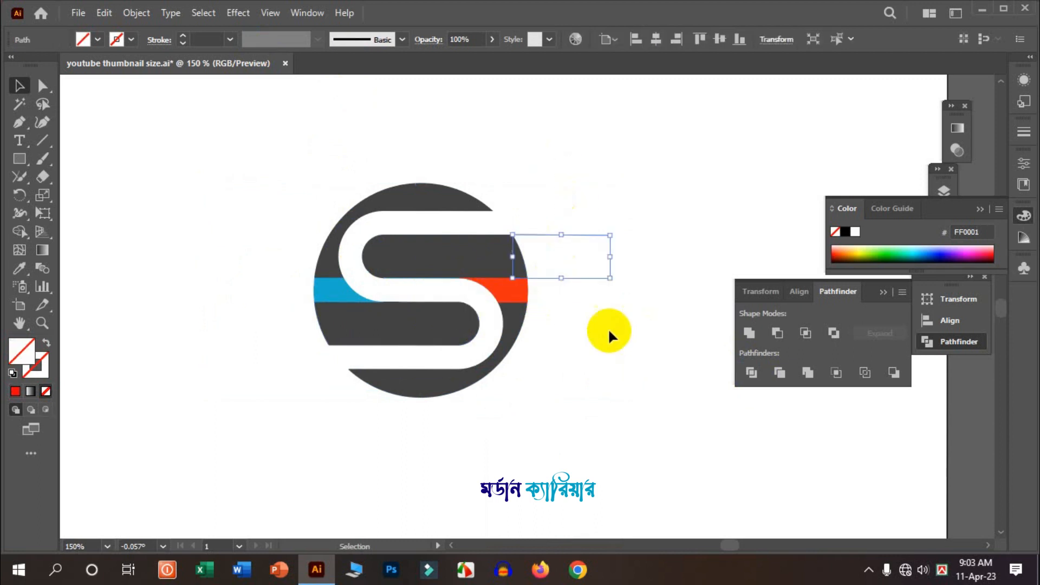
key(Delete)
drag(249, 226, 267, 404)
key(Delete)
drag(206, 262, 295, 401)
key(Return)
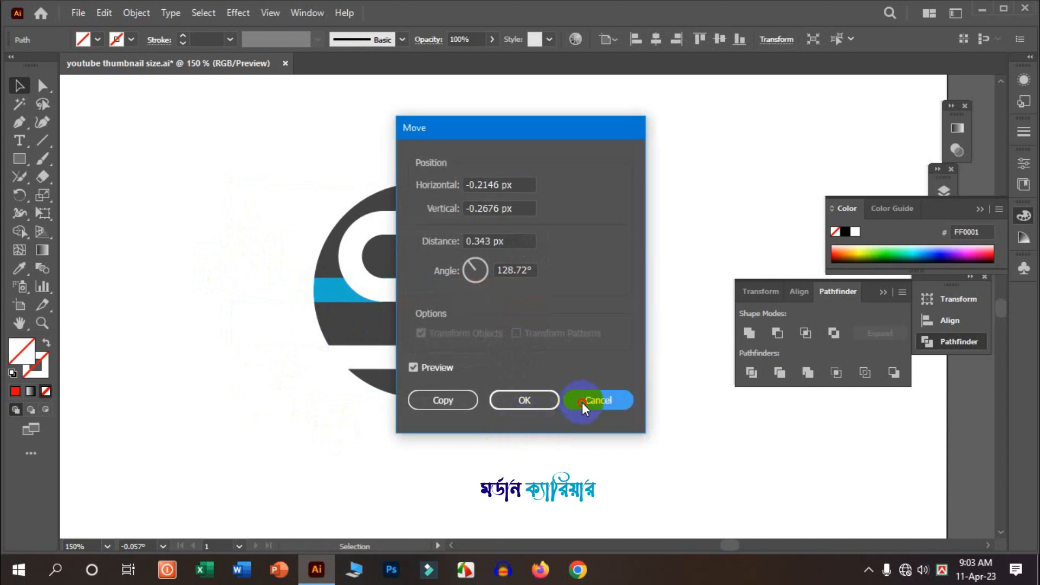
click(599, 399)
drag(196, 290, 326, 440)
drag(216, 279, 290, 424)
key(Delete)
- Unite all remaining circle pieces into one shape and move the logo to the left
drag(590, 526, 413, 316)
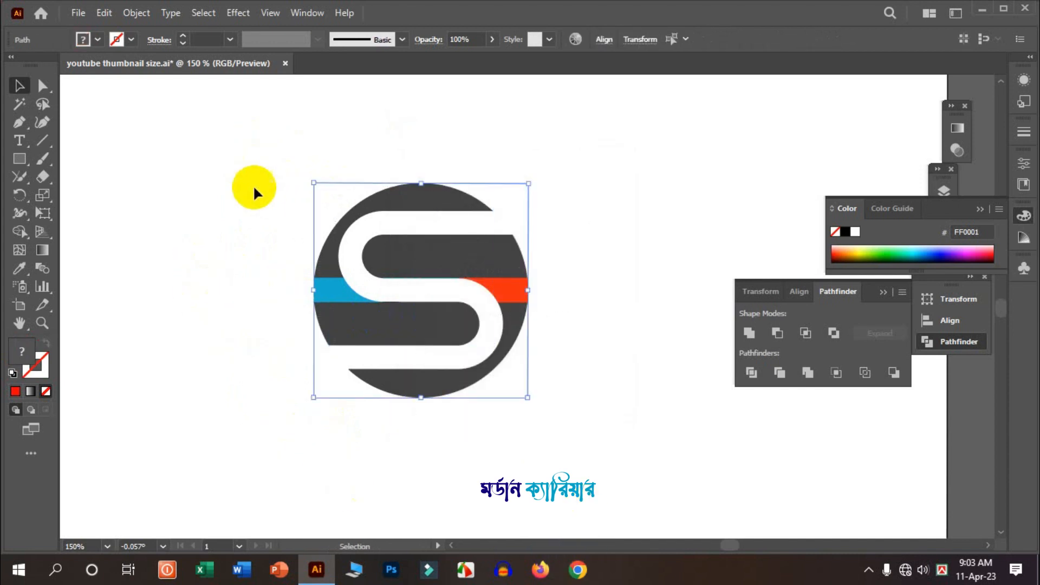
click(749, 333)
click(590, 318)
drag(515, 265, 431, 252)
- Ungroup the united logo
right_click(448, 256)
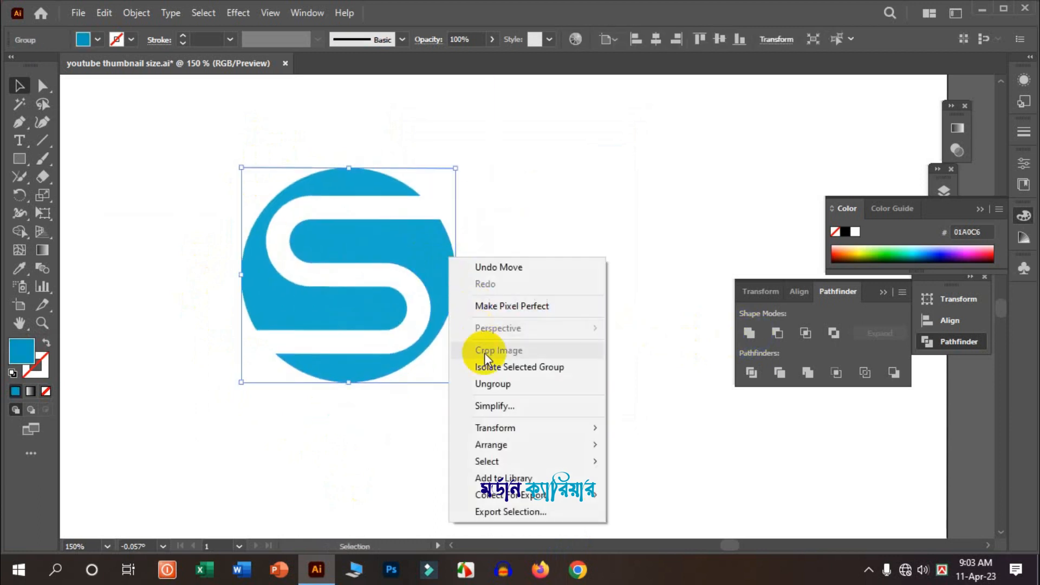
click(515, 383)
click(506, 287)
scroll(506, 288, down, 1)
scroll(506, 288, down, 2)
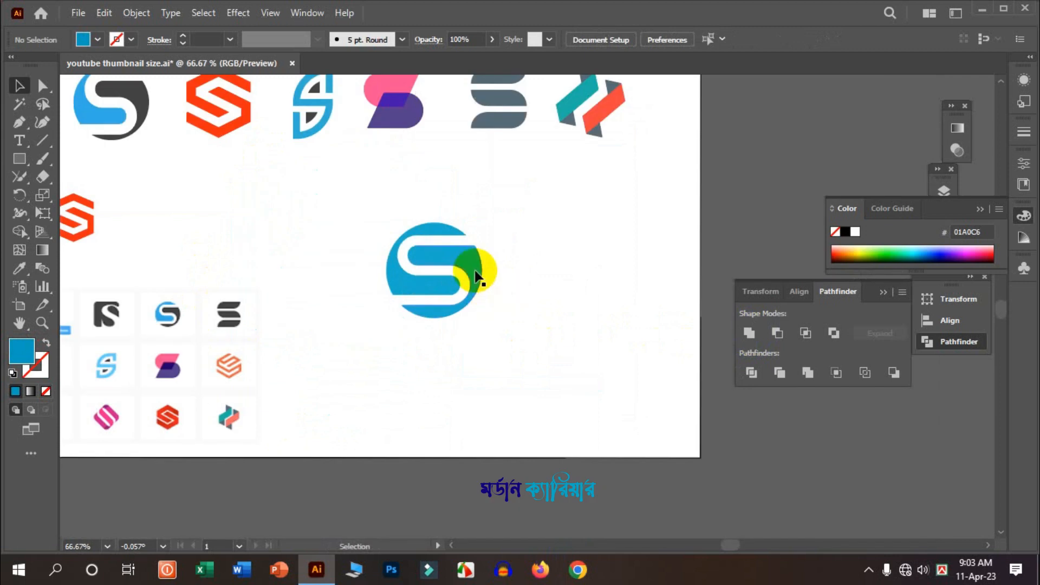
- Recolour the logo's lower part dark grey by sampling a reference logo with the Eyedropper
click(475, 271)
click(20, 269)
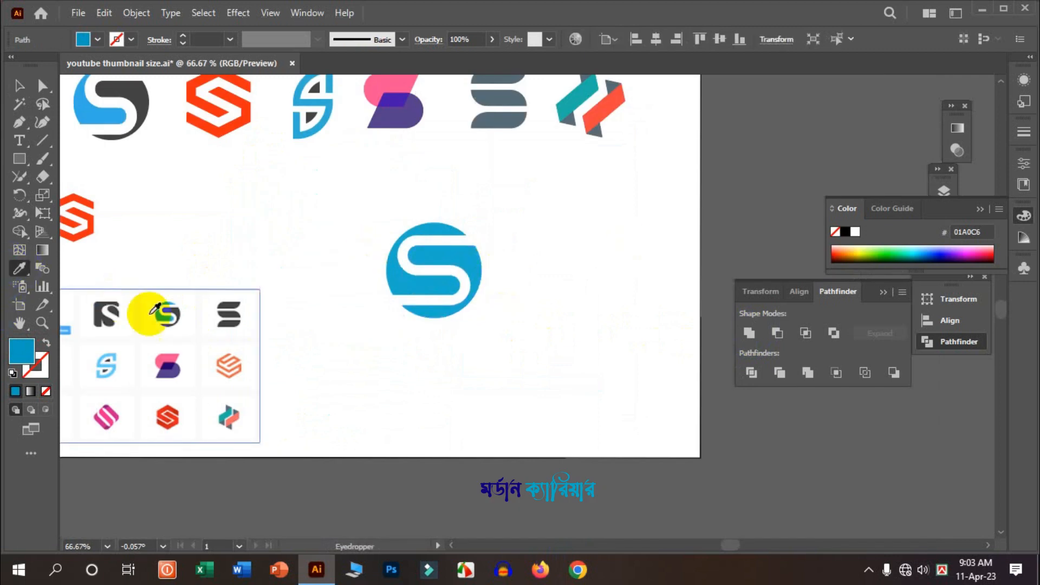
click(182, 313)
click(18, 87)
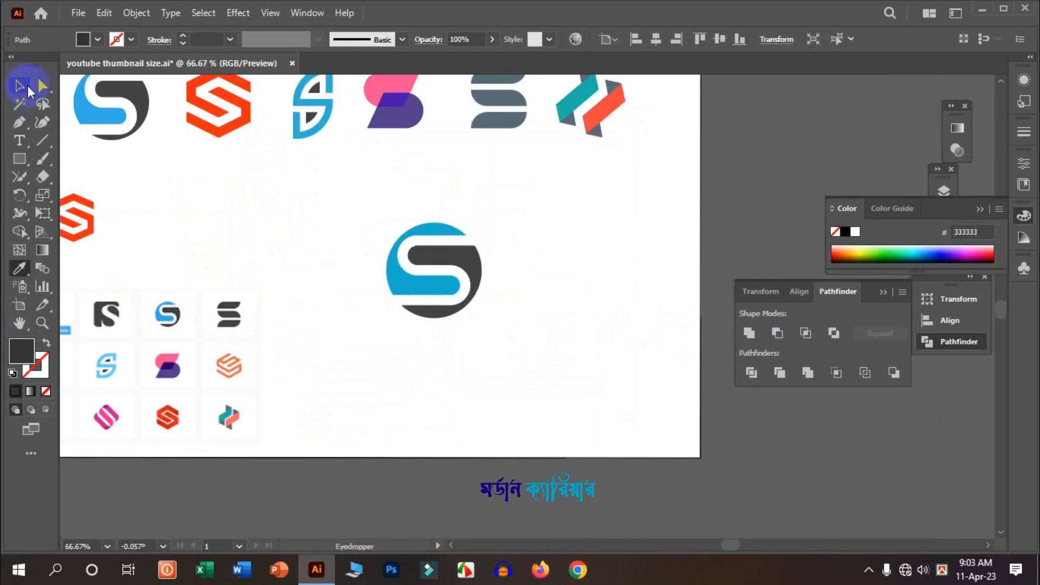
- Recolour the logo's upper part blue by sampling the top reference S logo with the Eyedropper
click(375, 287)
click(394, 290)
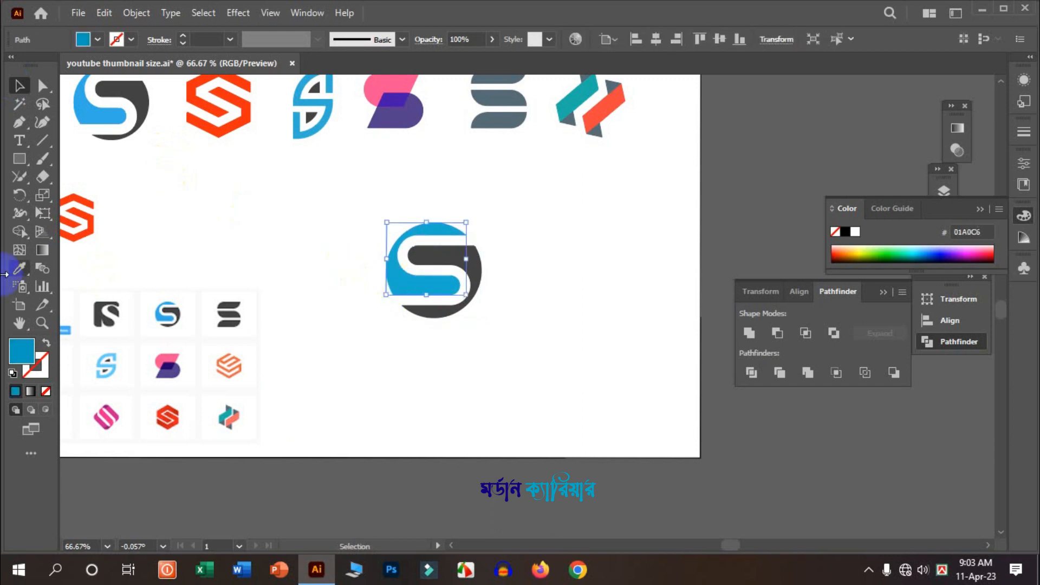
click(19, 270)
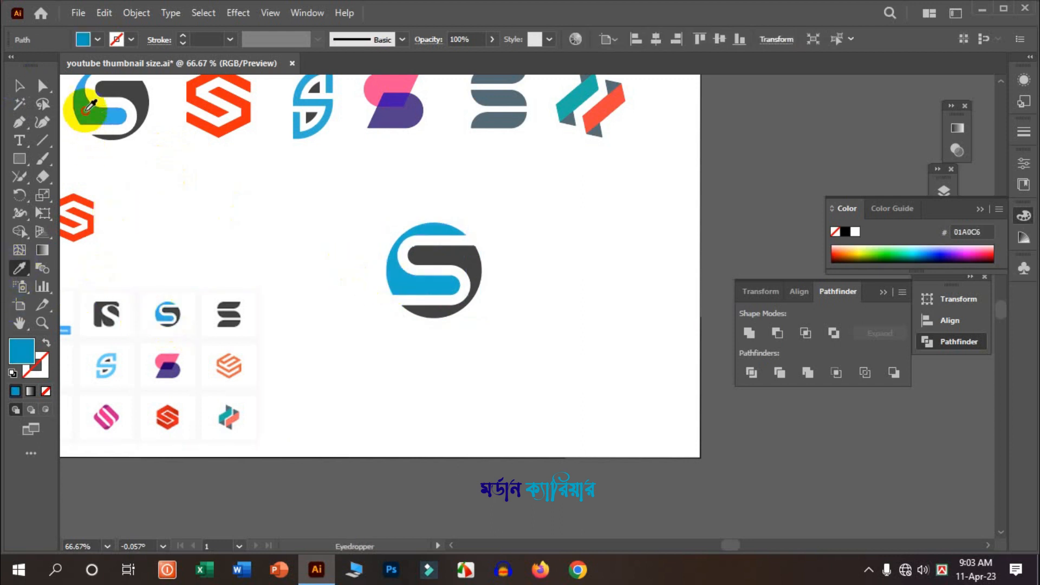
click(90, 106)
click(20, 85)
- Select both parts of the circular S logo and group them
click(278, 203)
drag(530, 341, 424, 208)
drag(356, 191, 357, 193)
right_click(477, 256)
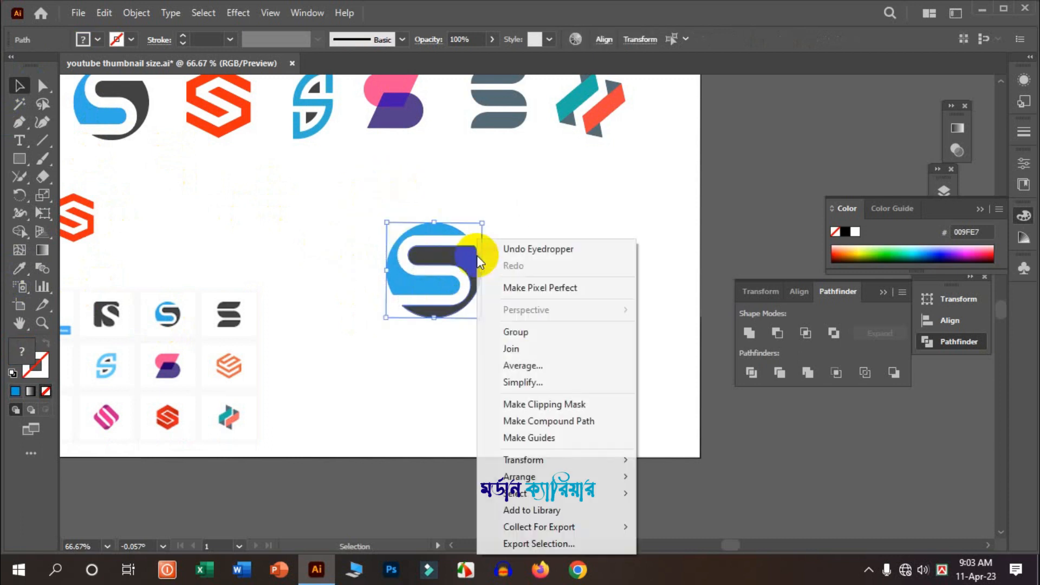
click(487, 303)
- Move the grouped logo down and to the right on the artboard
drag(445, 248, 504, 302)
click(581, 268)
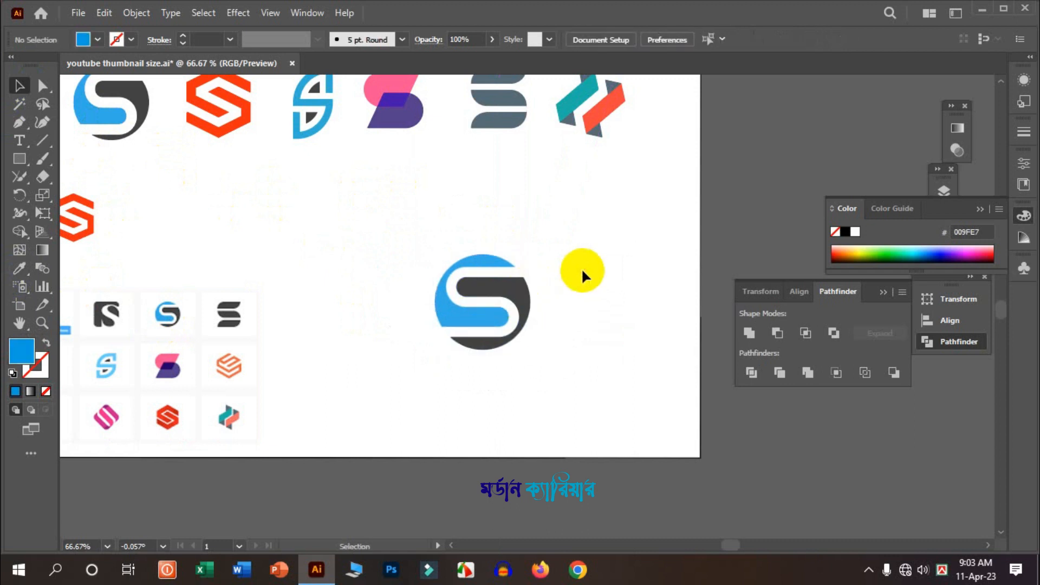
scroll(581, 268, down, 1)
scroll(580, 268, down, 1)
scroll(593, 312, up, 1)
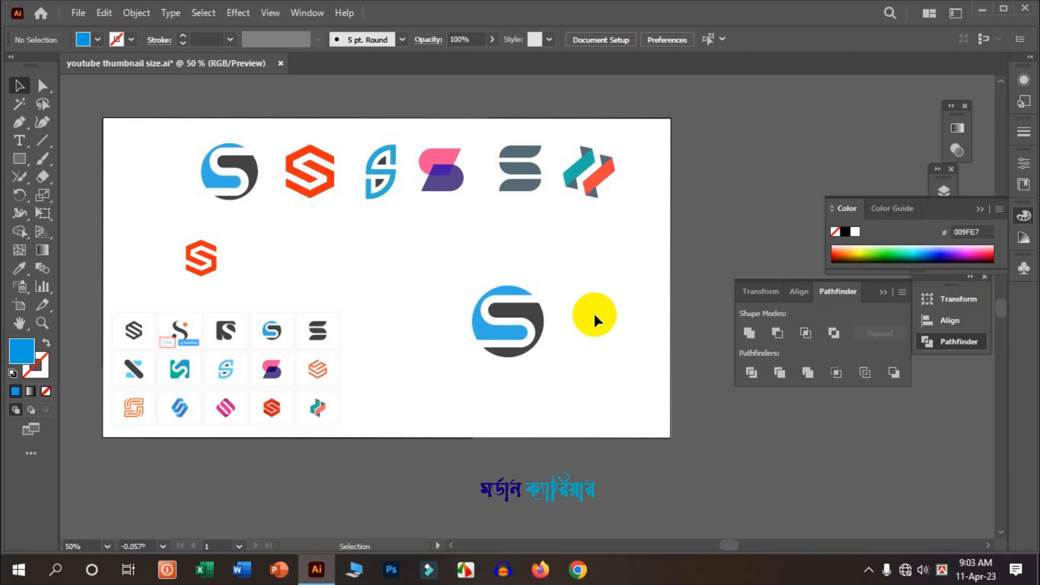
- Collapse the floating panel group beside the canvas
click(887, 291)
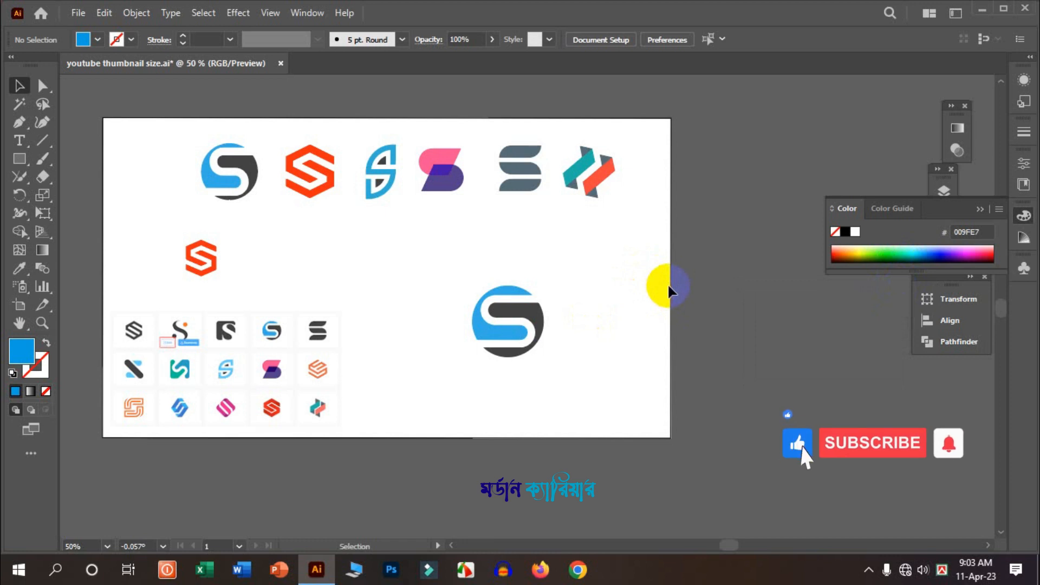
key(ctrl)
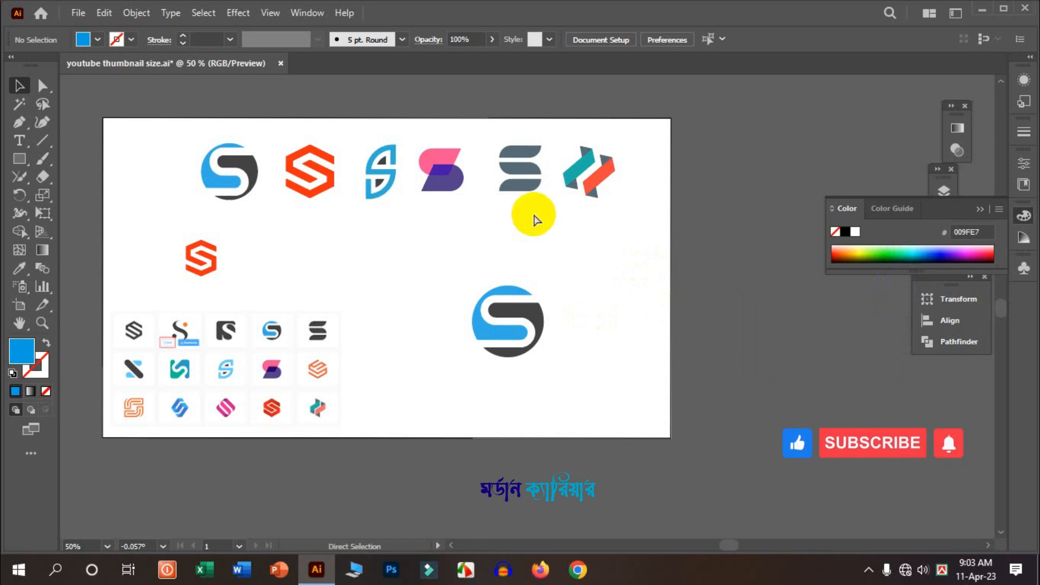